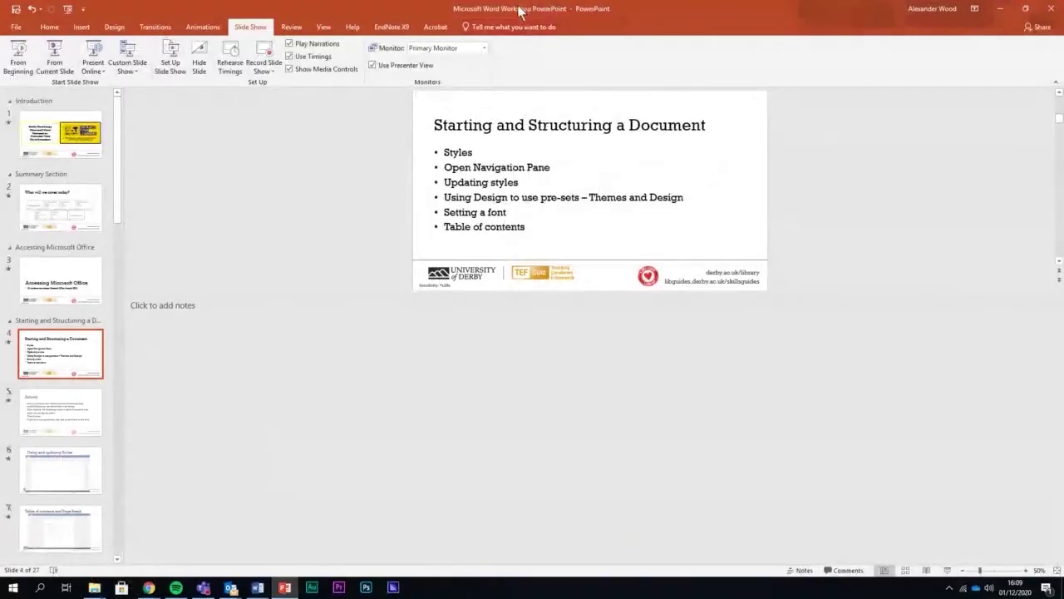
Switch to the Microsoft Office Tools for Students document in Word and skim through its pages
drag(518, 8, 776, 292)
click(670, 195)
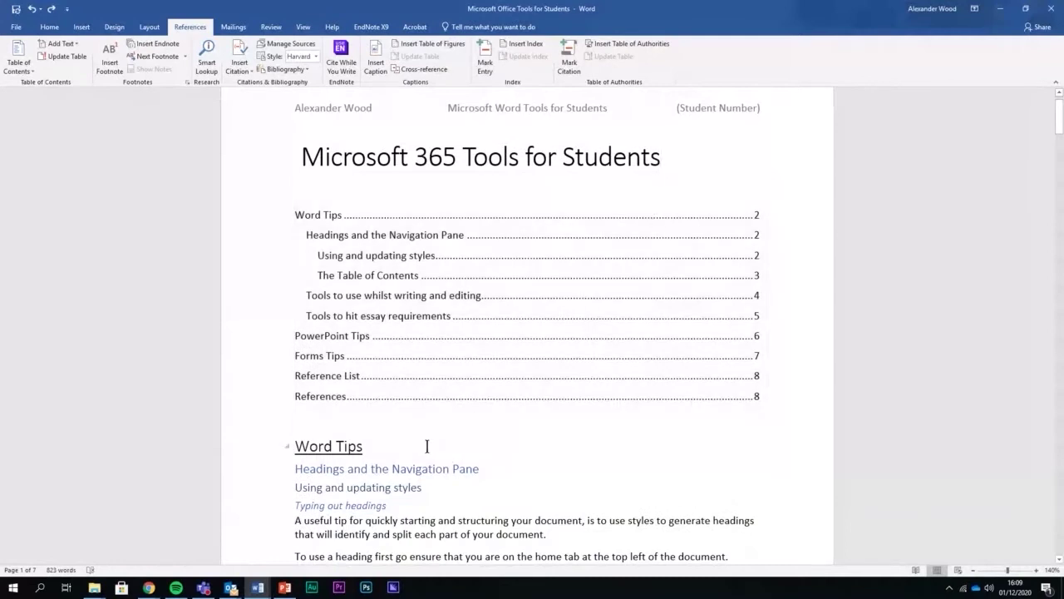
click(426, 447)
scroll(461, 434, down, 5)
scroll(463, 419, down, 20)
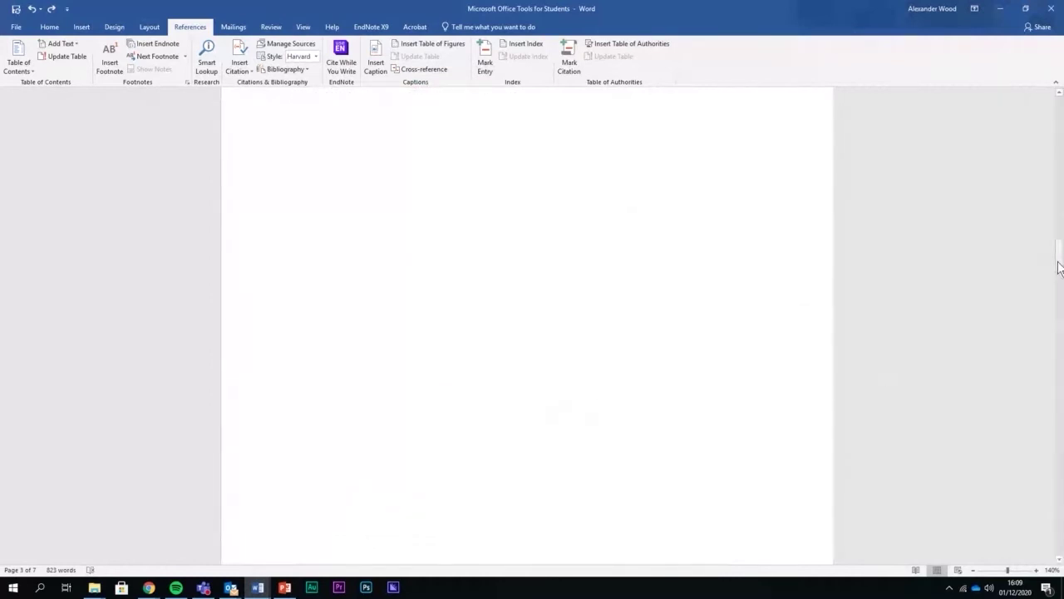
drag(1059, 258, 1054, 90)
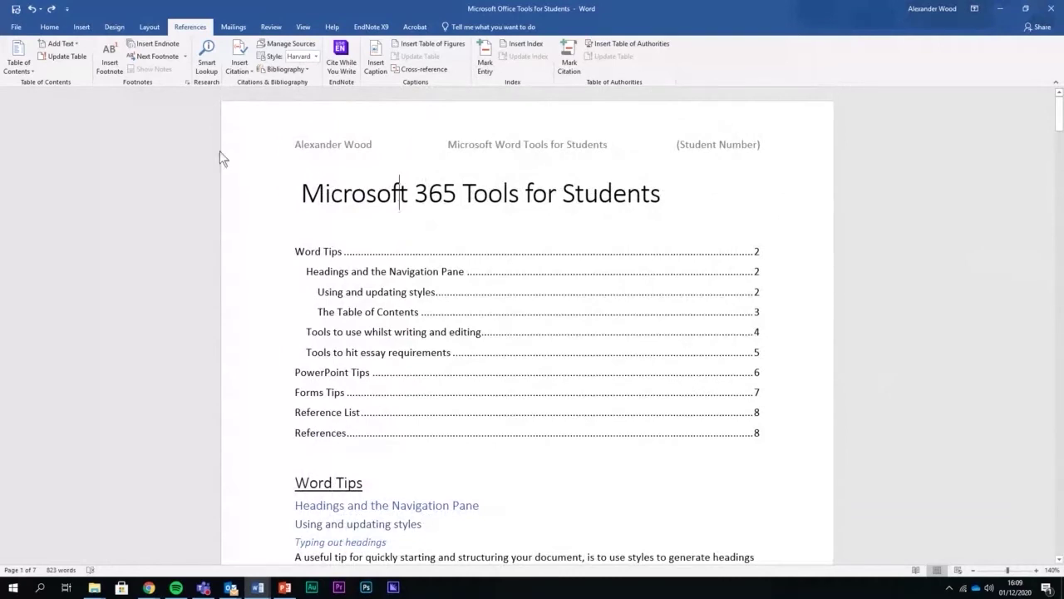
Examine the title, the table of contents and the headings in the Word Tips section on the first page
click(48, 30)
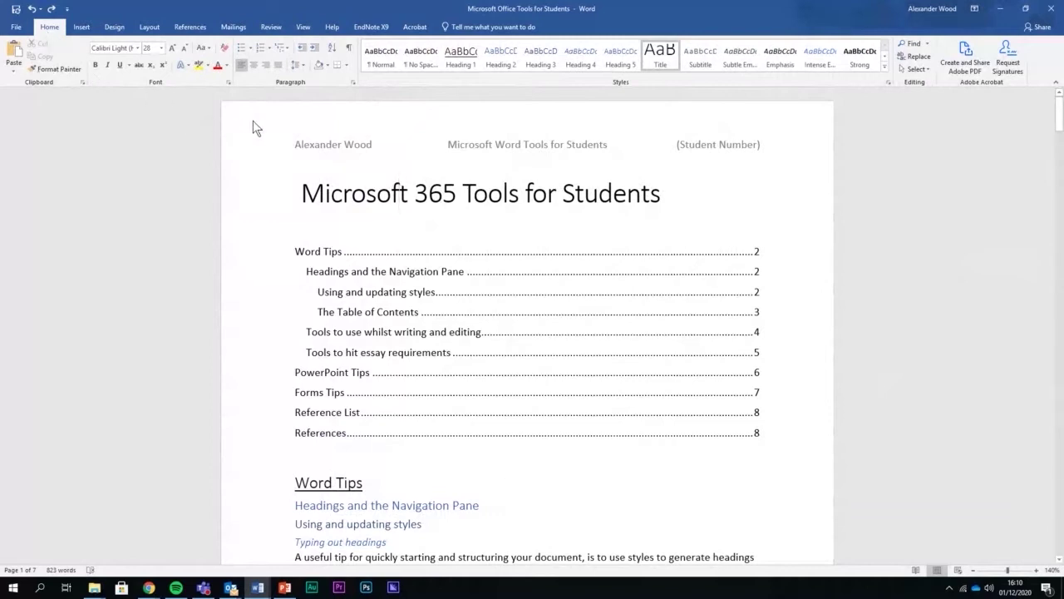
click(334, 250)
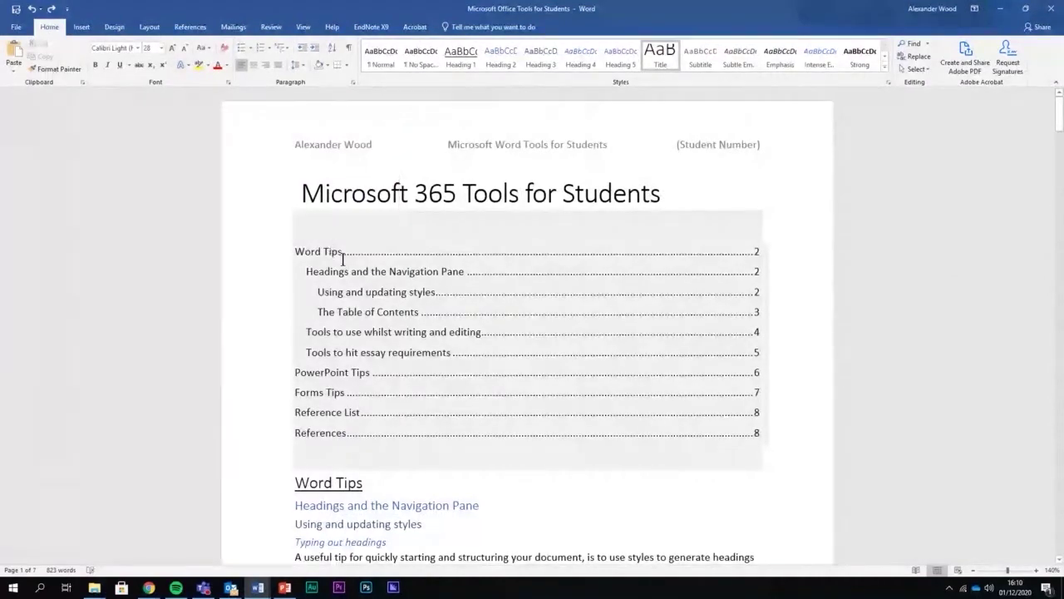
click(316, 126)
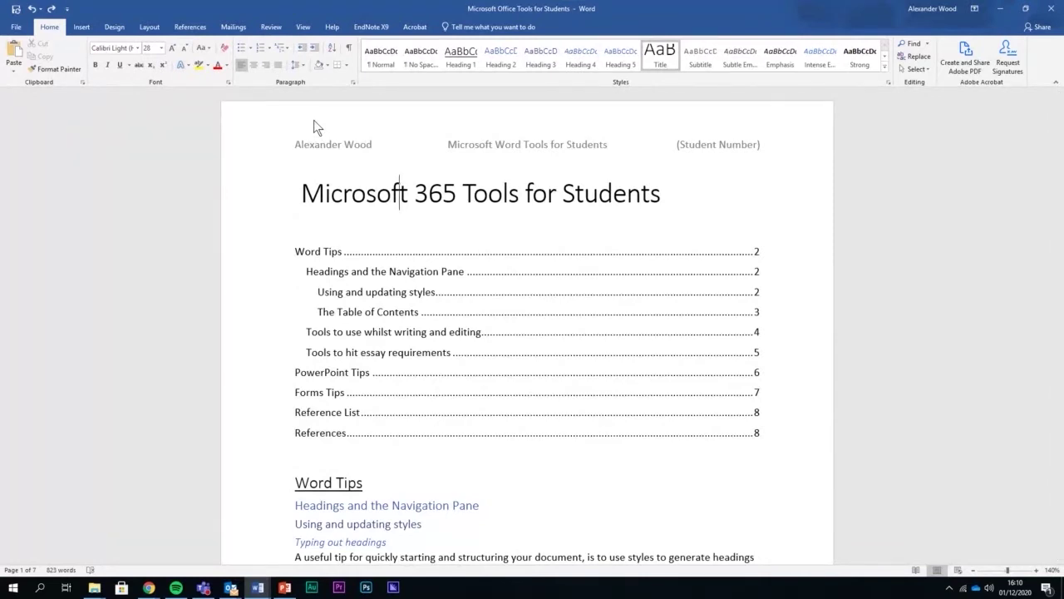
click(416, 295)
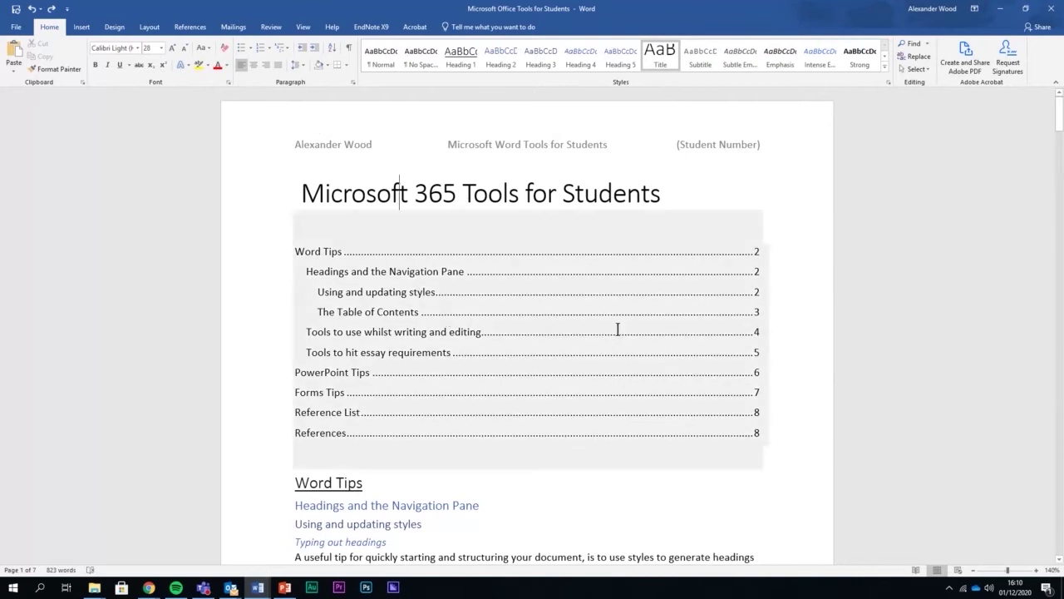
scroll(618, 333, down, 4)
scroll(582, 375, up, 3)
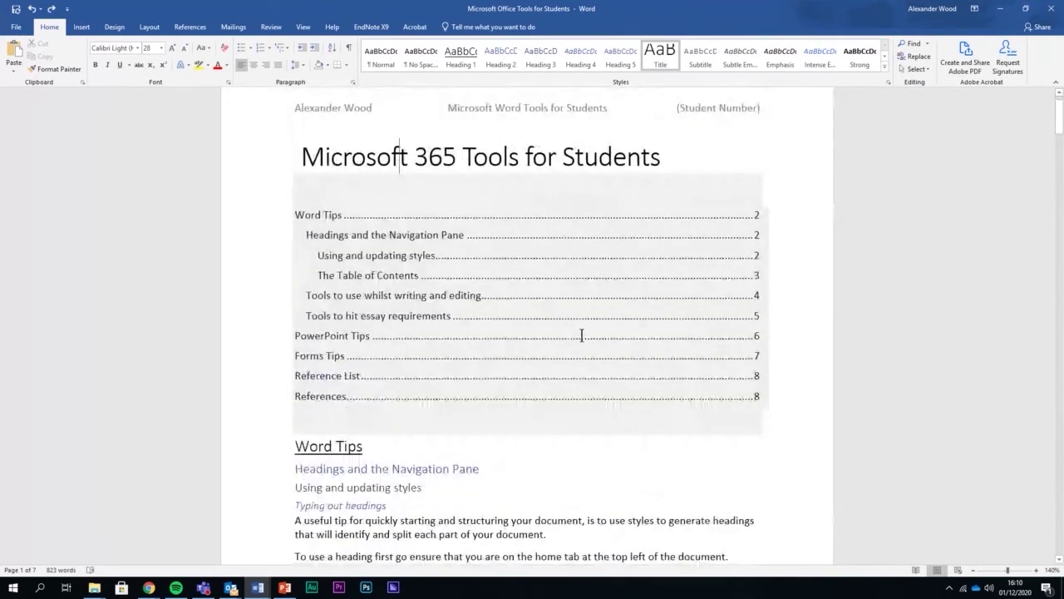
scroll(579, 335, up, 1)
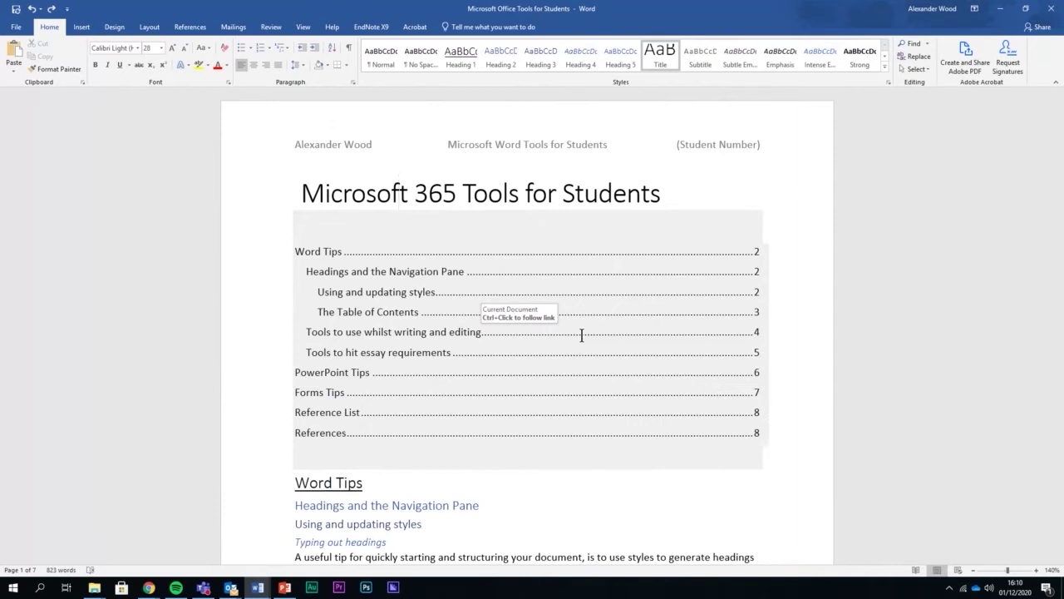
scroll(581, 335, down, 12)
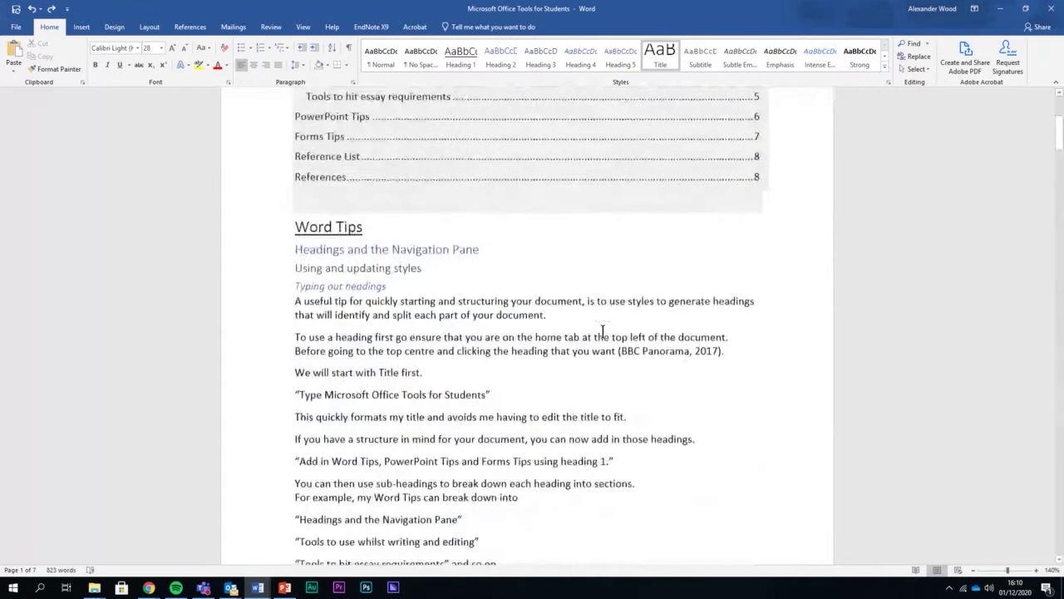
scroll(623, 327, up, 10)
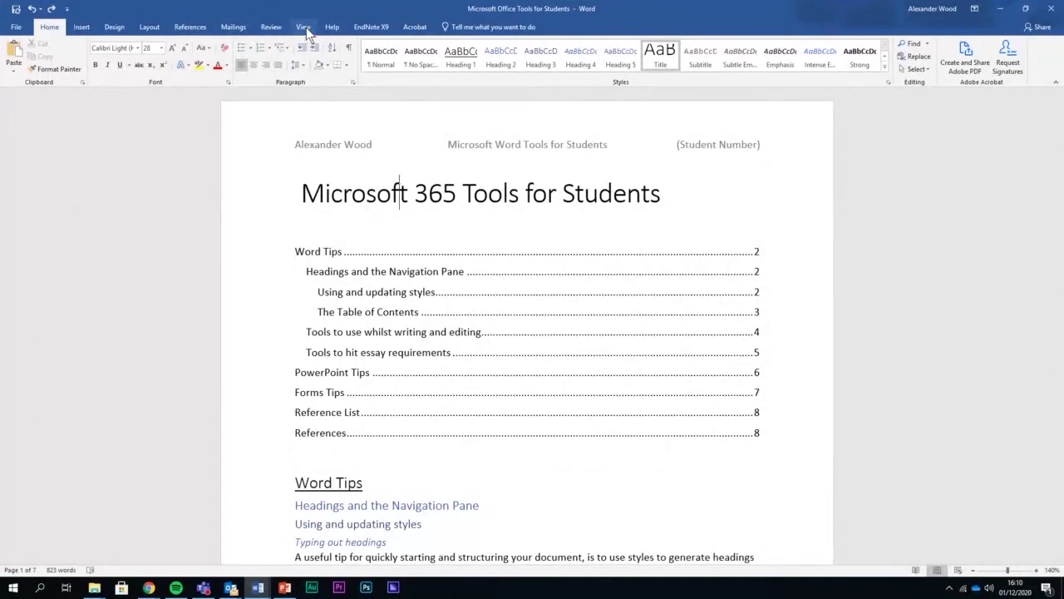
Show the Navigation Pane and use it to jump between the Word Tips, PowerPoint Tips, essay requirements, Table of Contents and styles headings
click(304, 28)
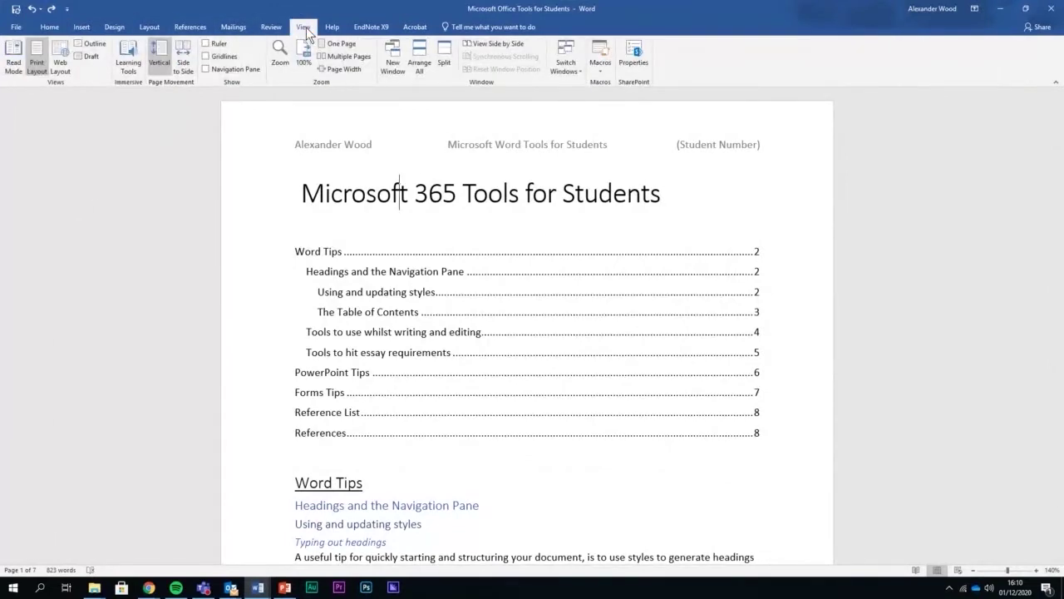
click(214, 71)
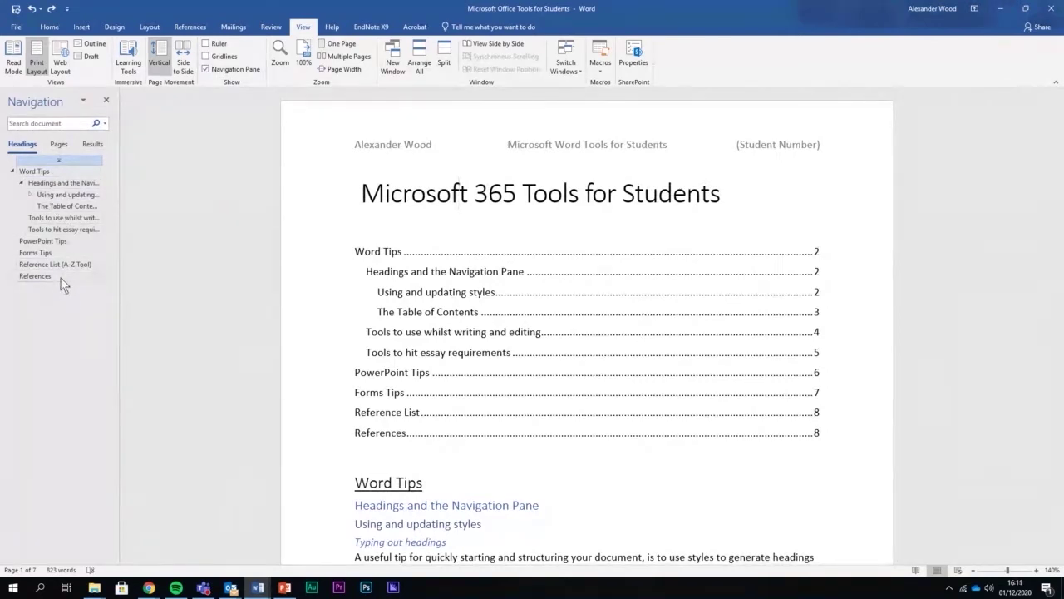
click(32, 174)
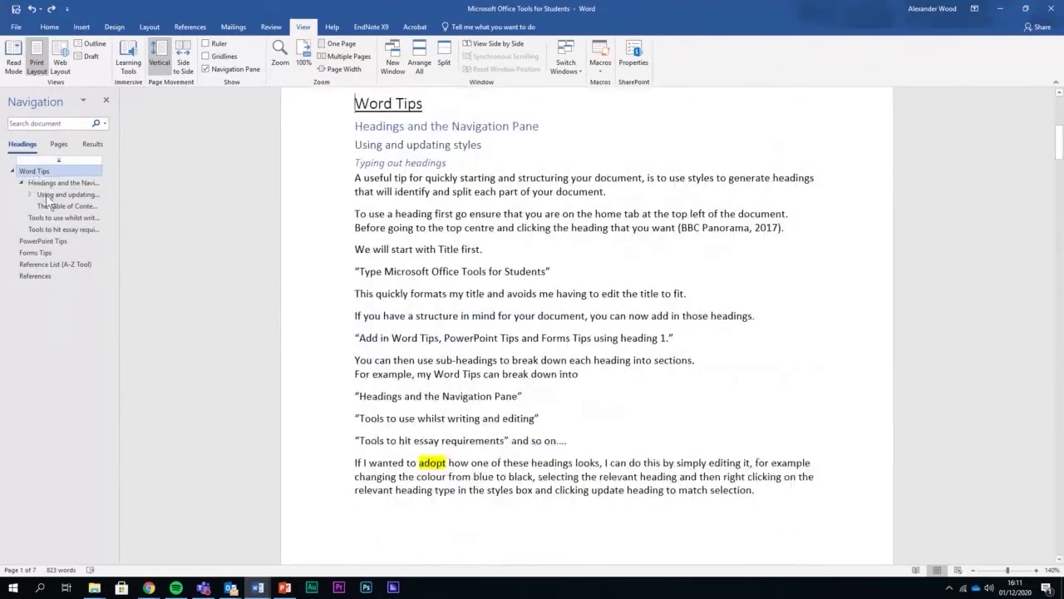
click(46, 241)
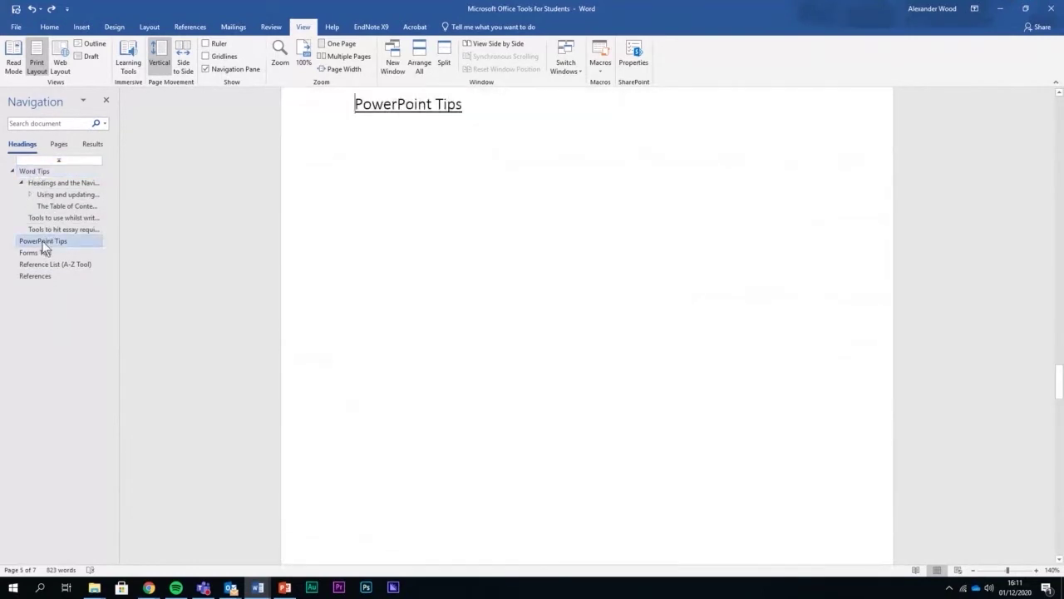
scroll(50, 234, up, 3)
click(50, 232)
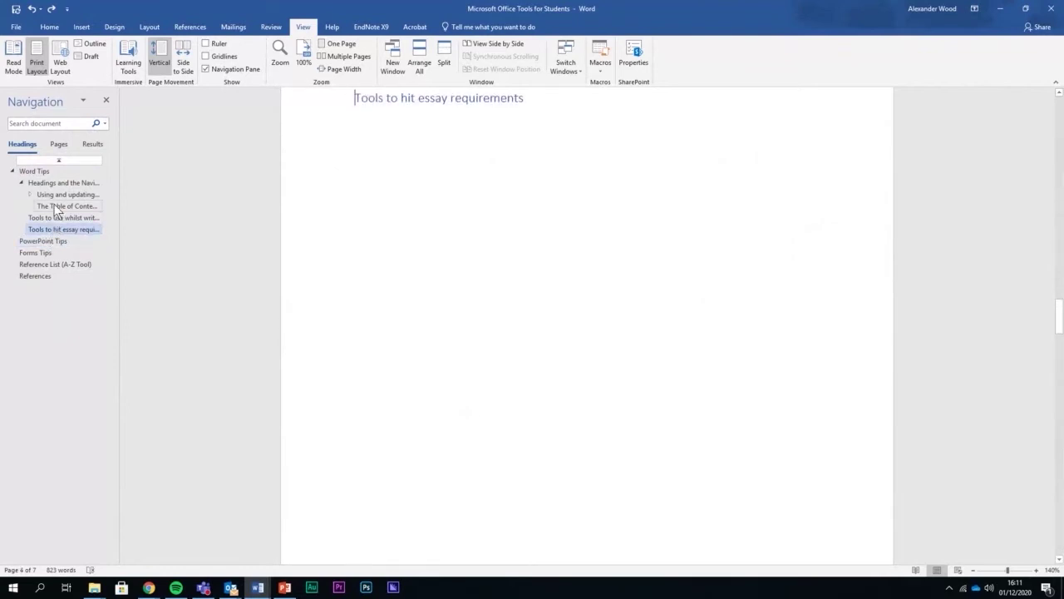
click(54, 205)
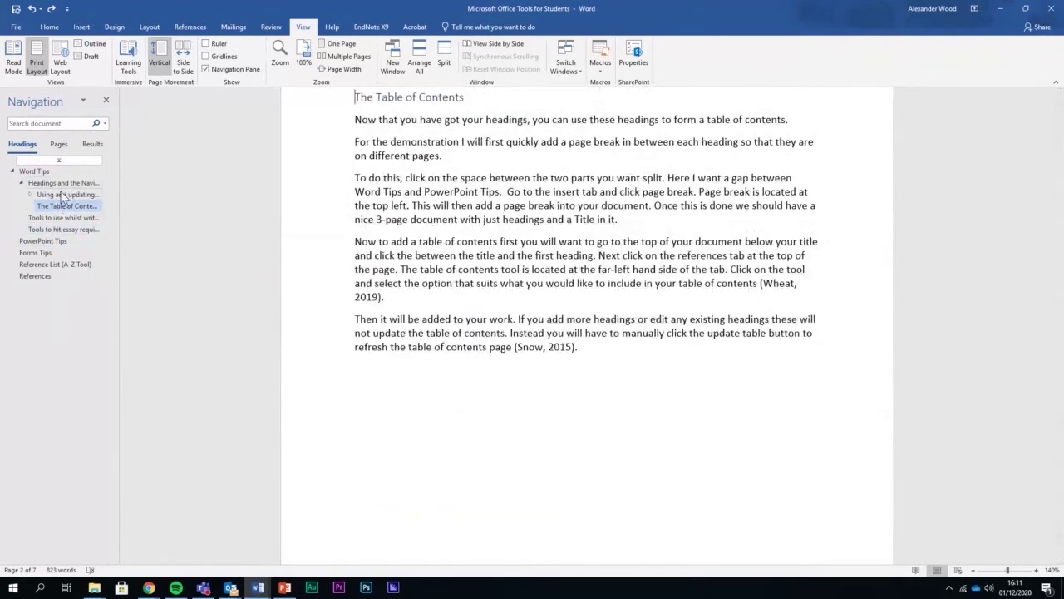
click(61, 194)
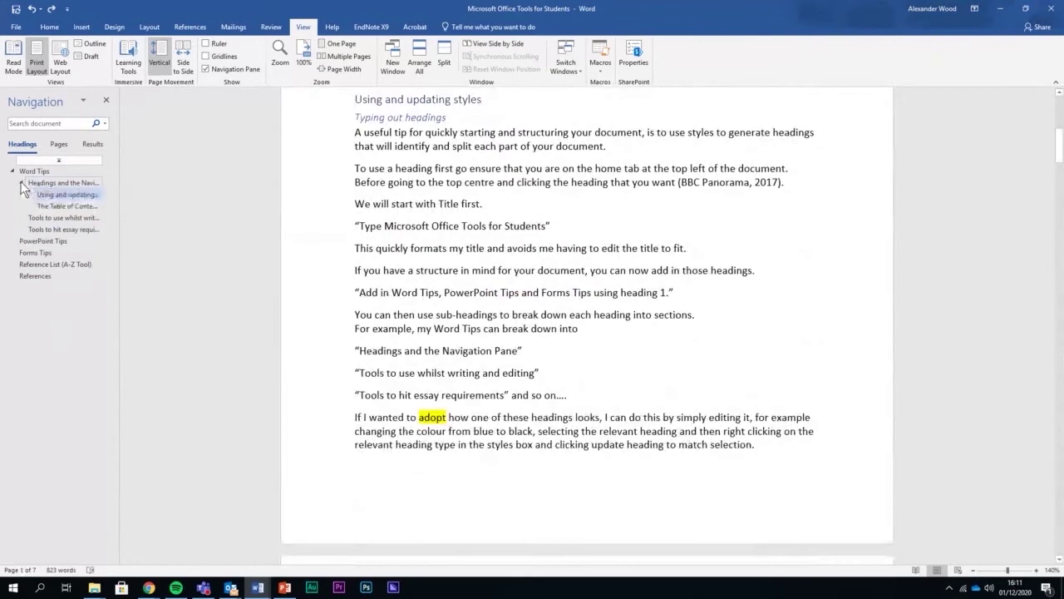
Expand the navigation outline down to Typing out headings, go to that heading, and collapse the Headings and the Navigation Pane branch
click(22, 183)
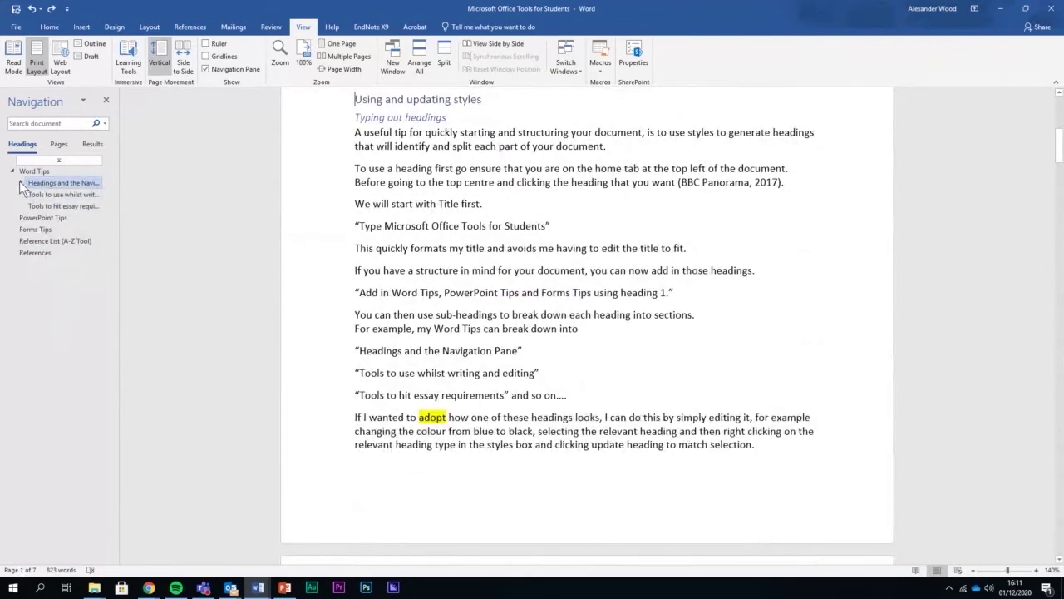
click(21, 182)
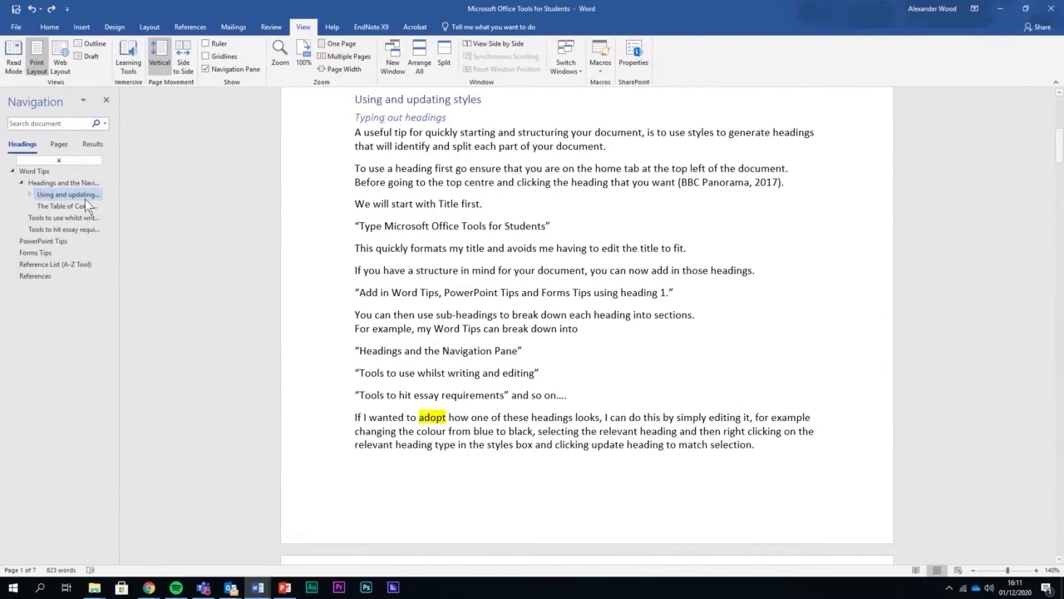
click(28, 193)
click(63, 207)
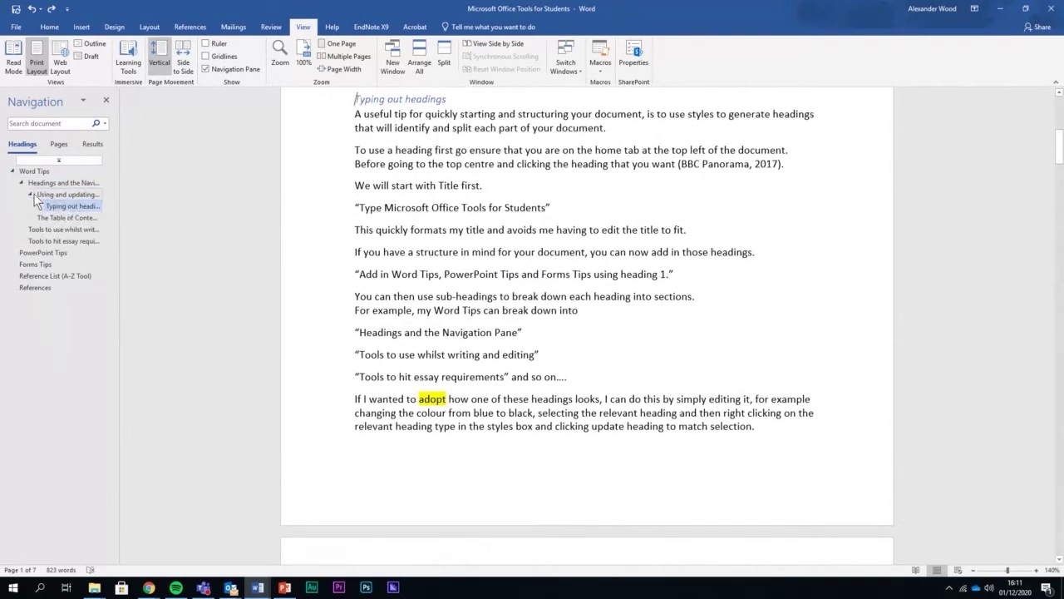
click(30, 193)
click(21, 184)
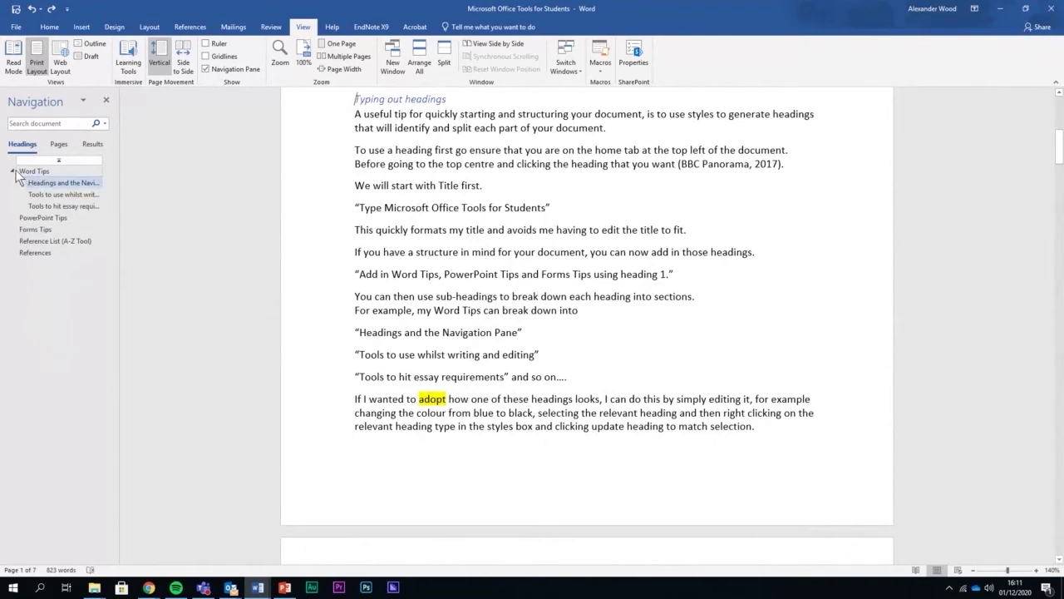
Visit the Headings and the Navigation Pane section, then collapse the Word Tips branch in the navigation outline
click(19, 172)
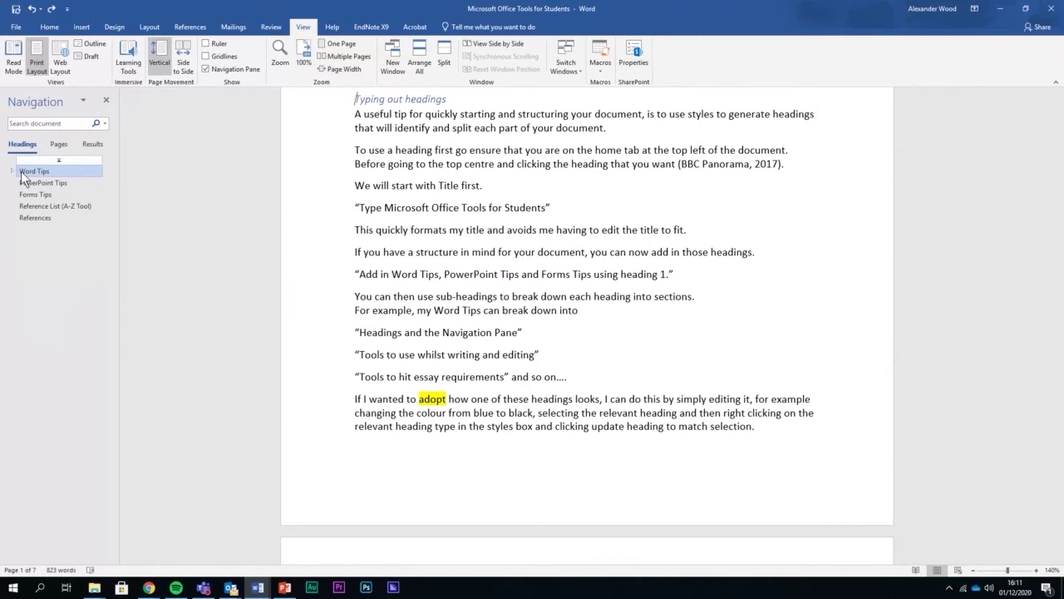
click(13, 171)
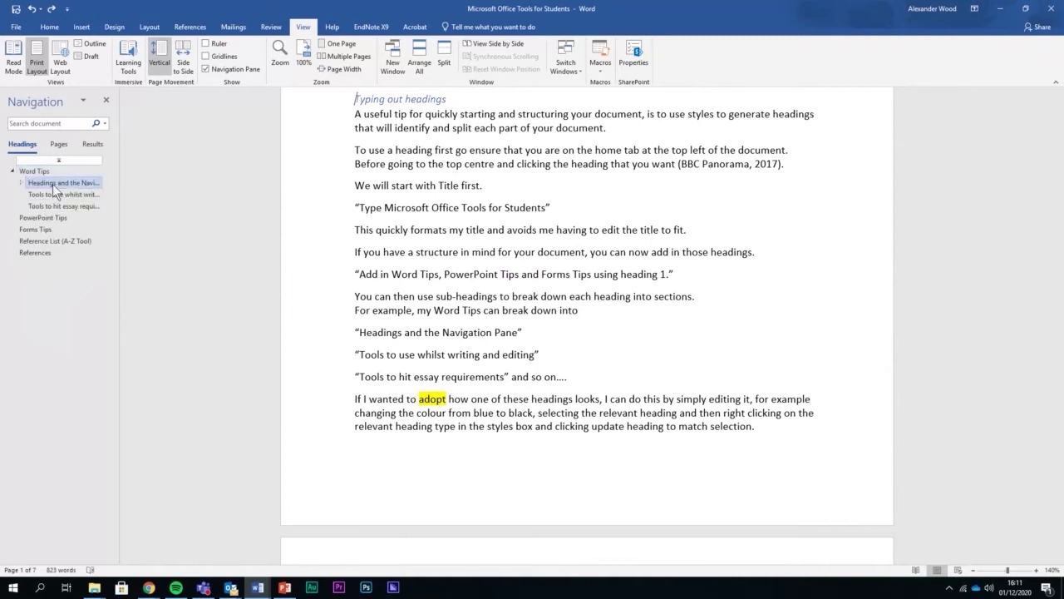
click(53, 184)
click(13, 171)
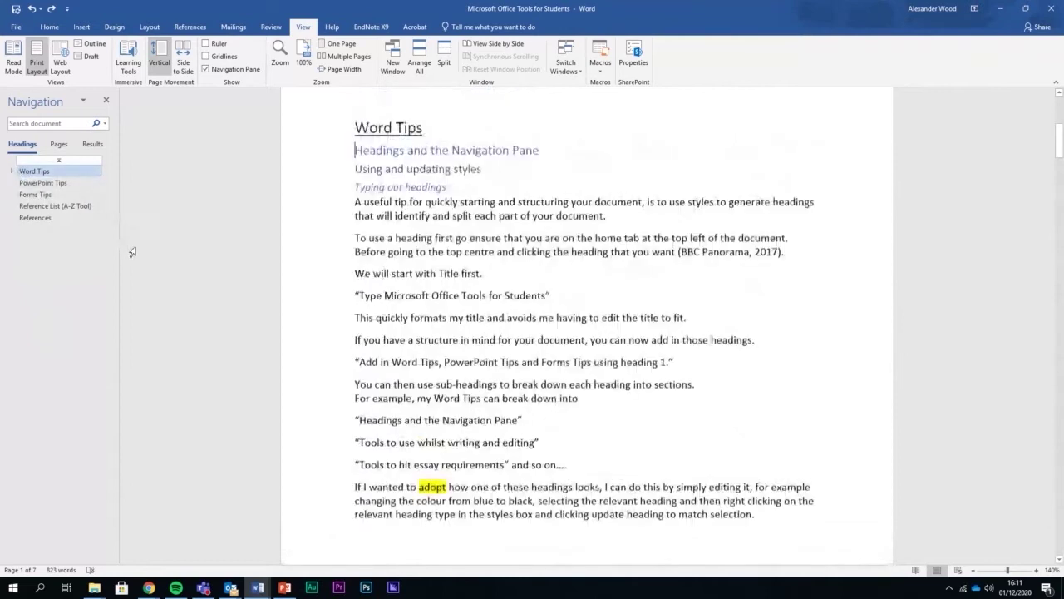
Check which heading style is applied to each of the four heading lines at the start of the Word Tips section
scroll(494, 385, up, 5)
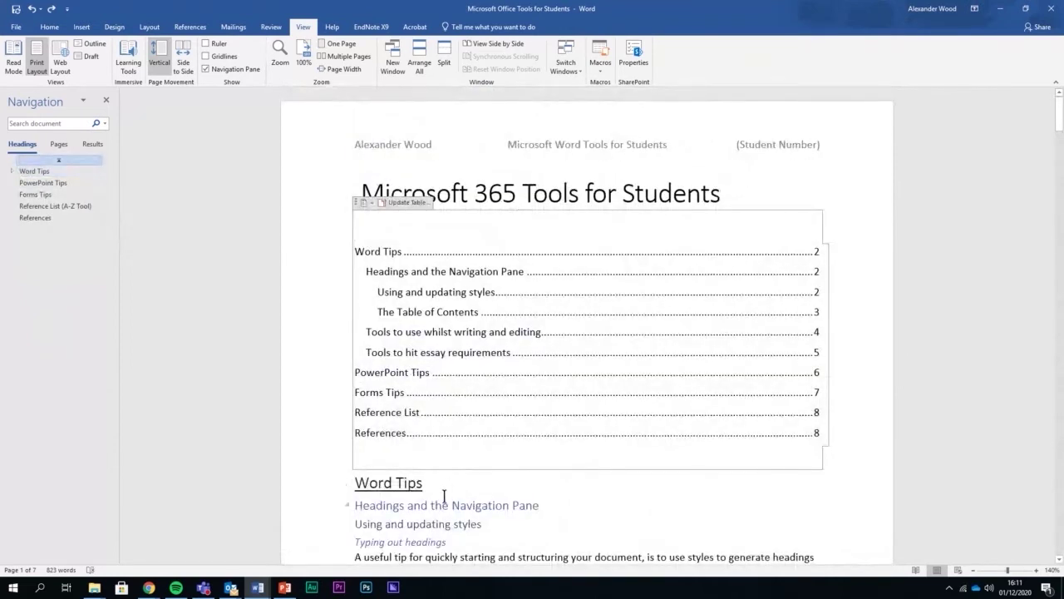
click(444, 495)
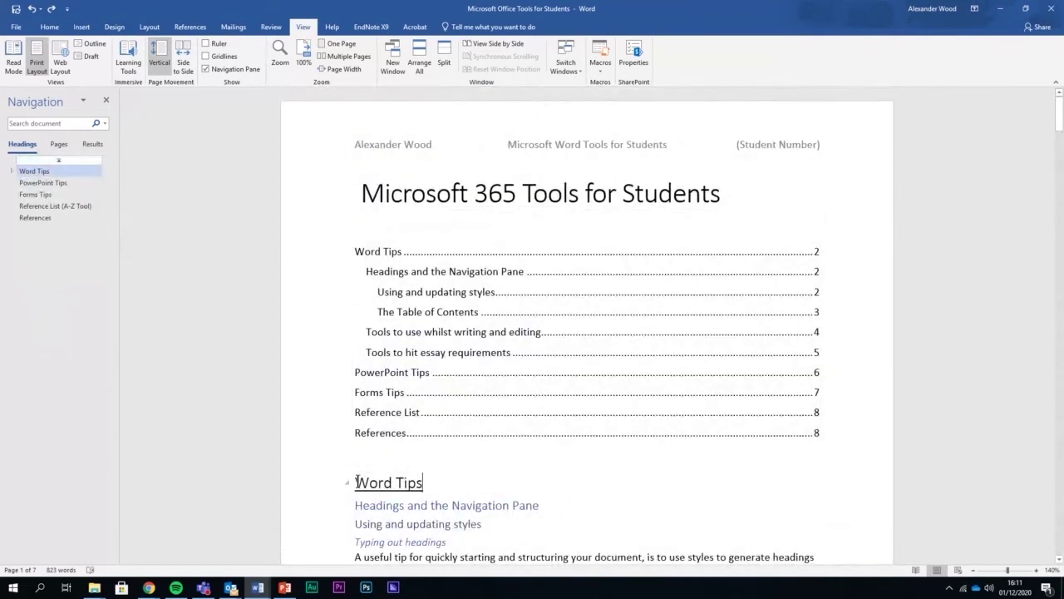
drag(356, 482, 538, 528)
click(568, 511)
click(48, 28)
click(484, 522)
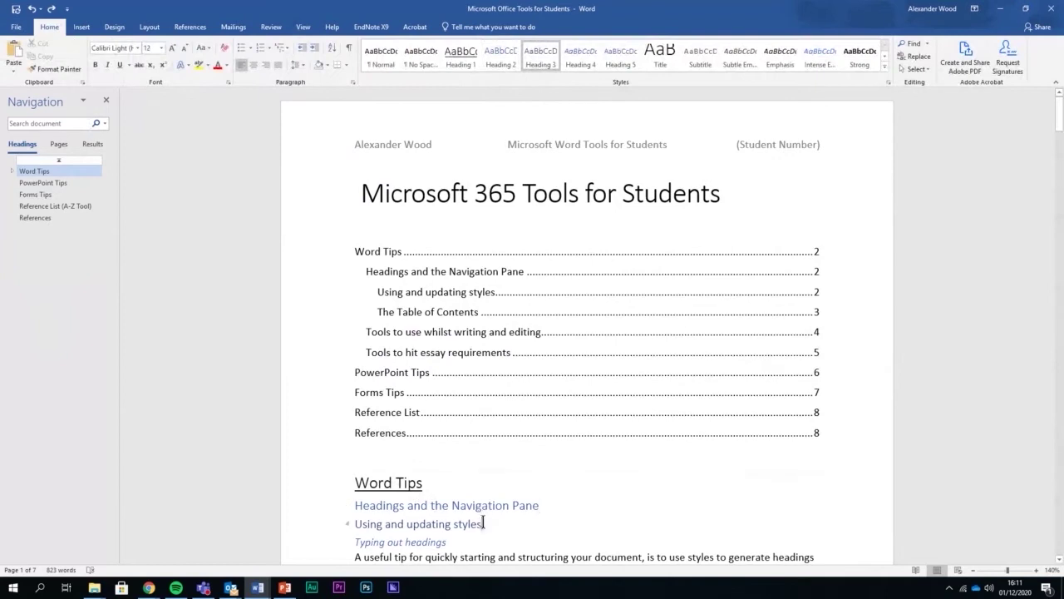
click(455, 540)
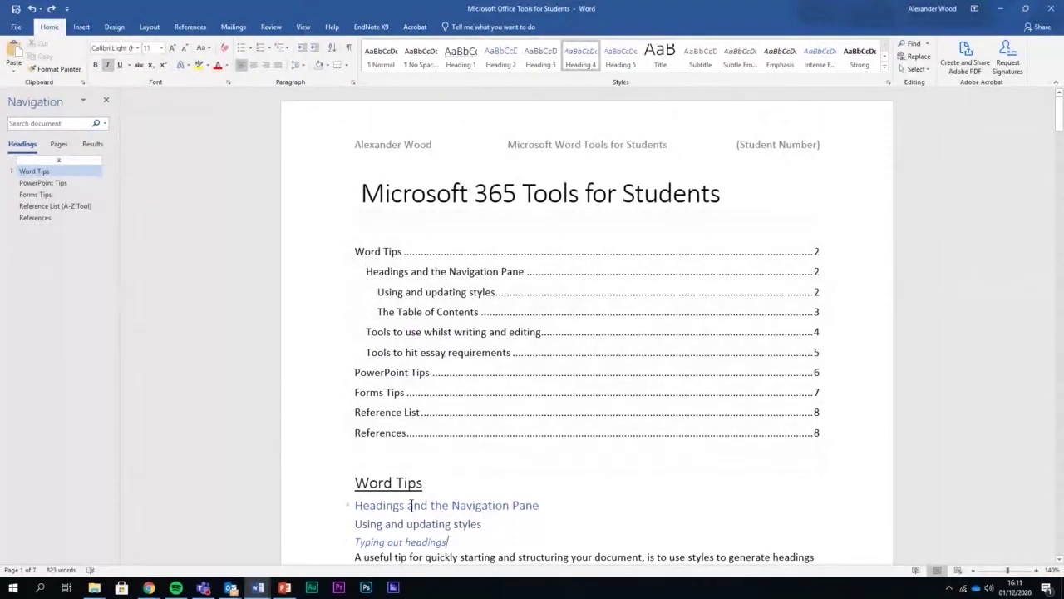
click(490, 525)
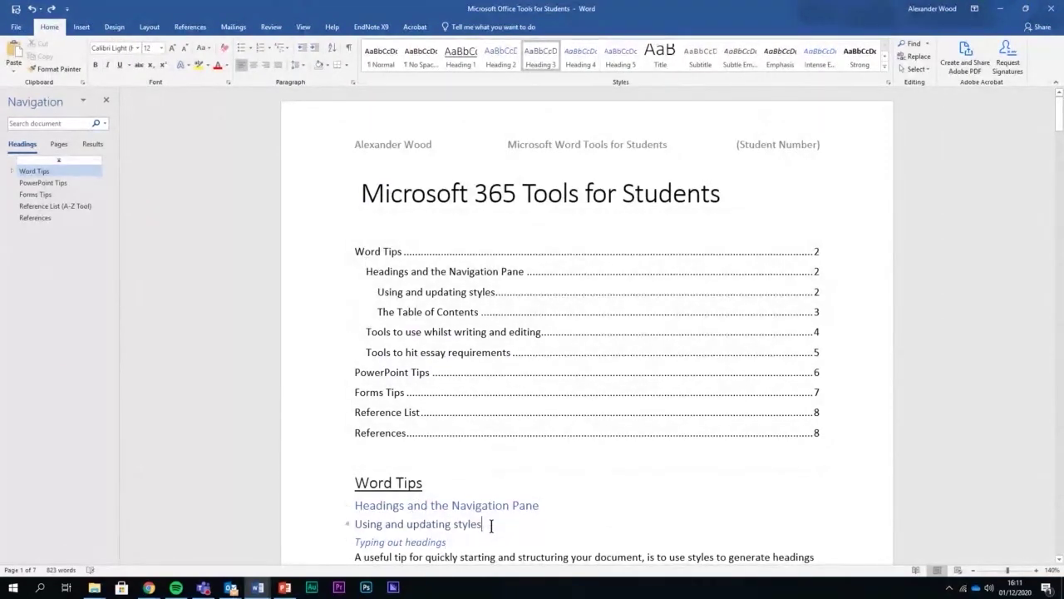
click(545, 506)
click(439, 486)
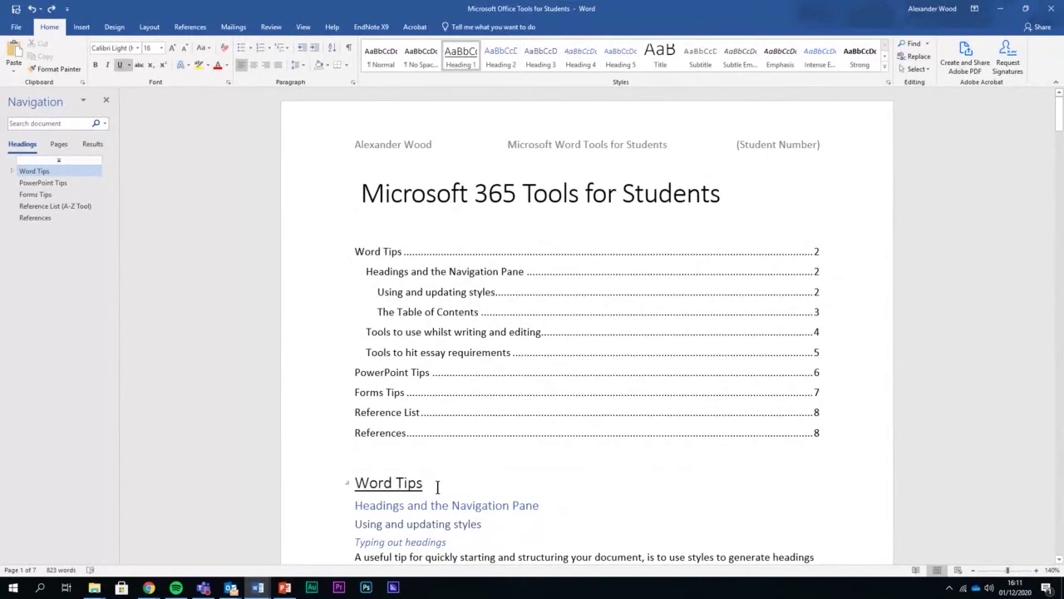
Add a new line reading "Table of Contents" directly beneath the document title
click(380, 309)
click(366, 217)
click(744, 201)
key(Return)
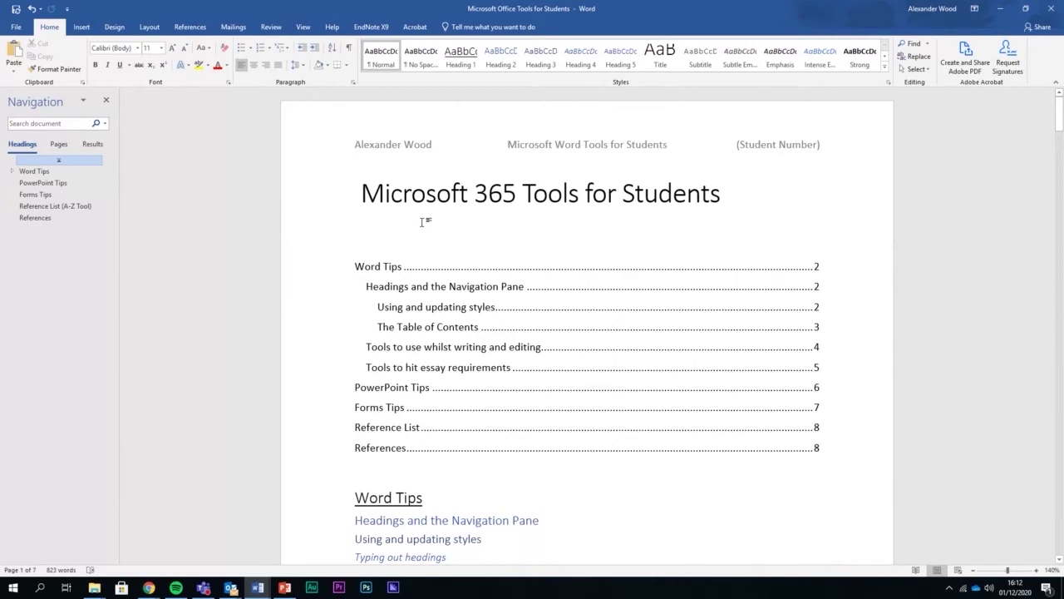
text(Tab)
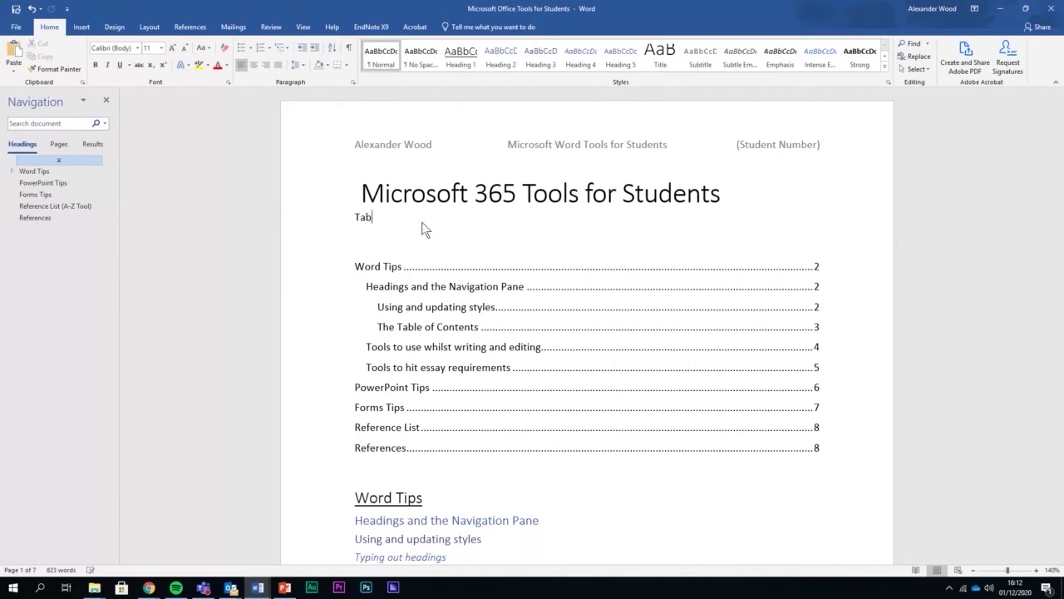
text(le of Contents)
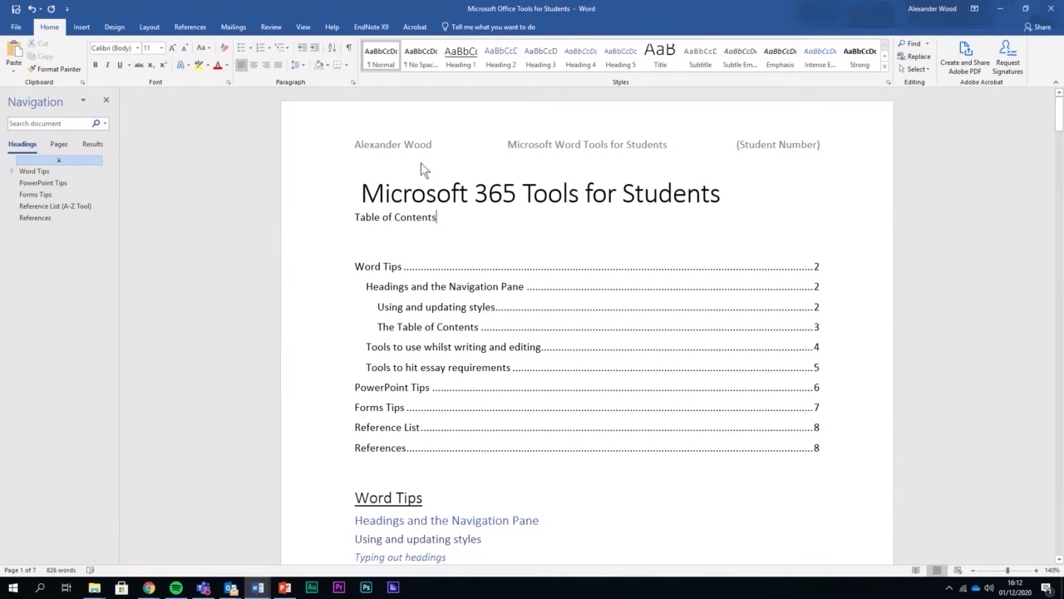
Apply the Heading 1 style to the "Table of Contents" line
click(455, 60)
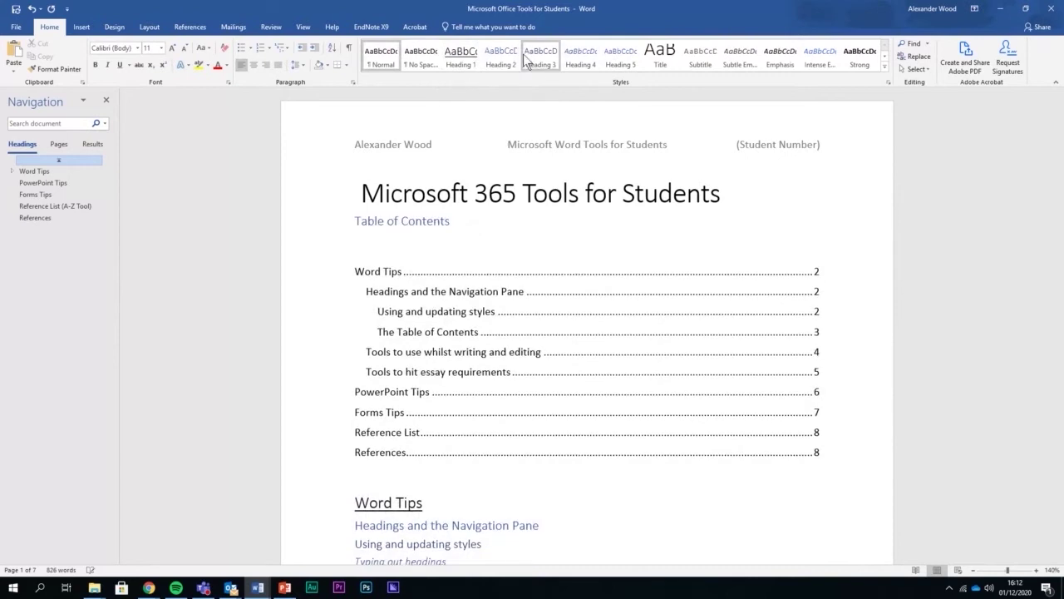
click(470, 59)
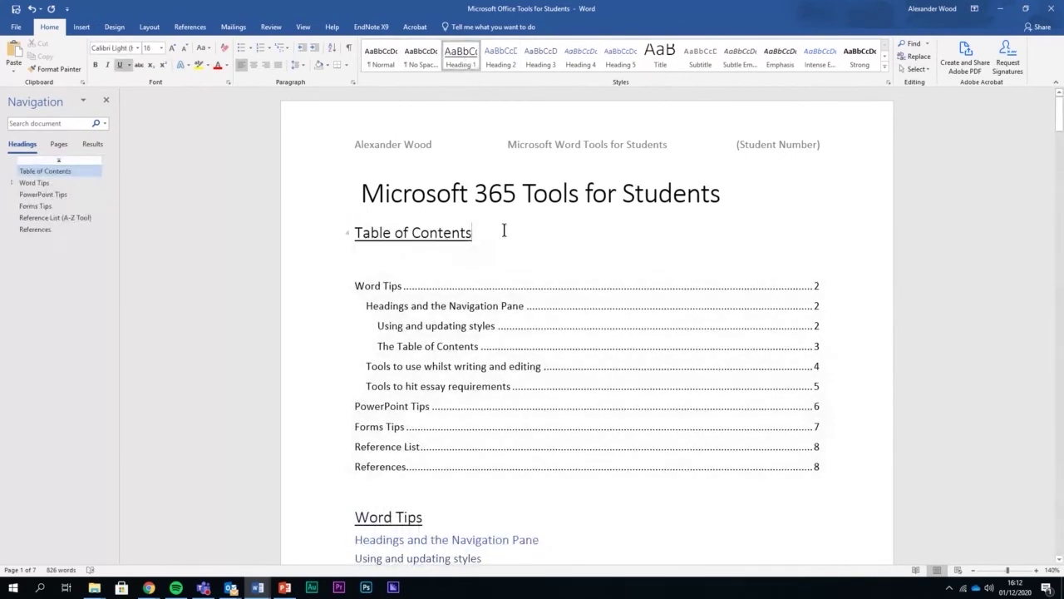
click(502, 231)
key(BackSpace)
Remove the underline from the "Table of Contents" heading and make it bold
drag(483, 233, 353, 233)
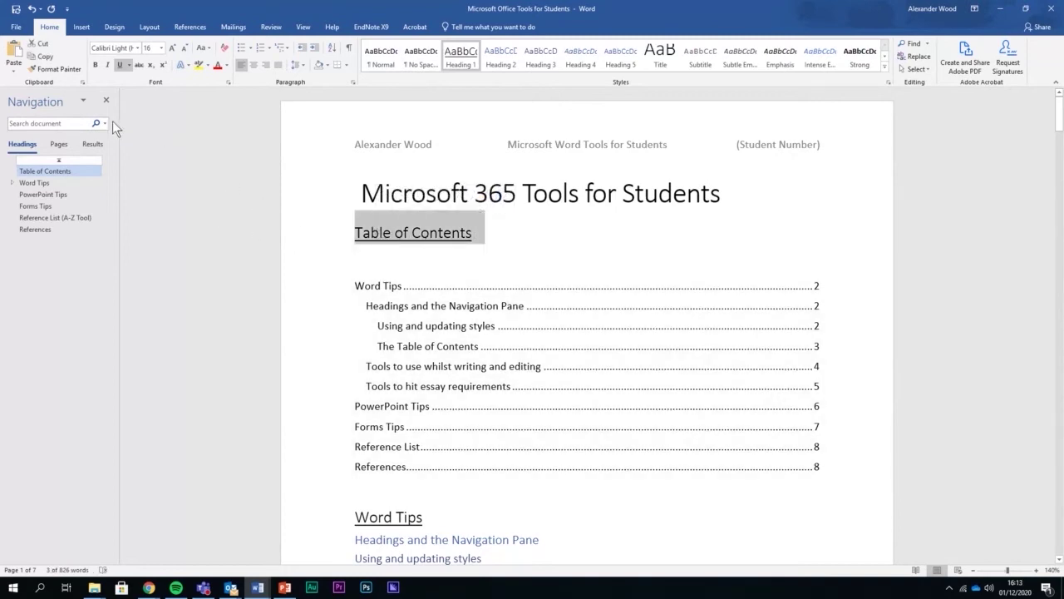
click(121, 65)
click(96, 65)
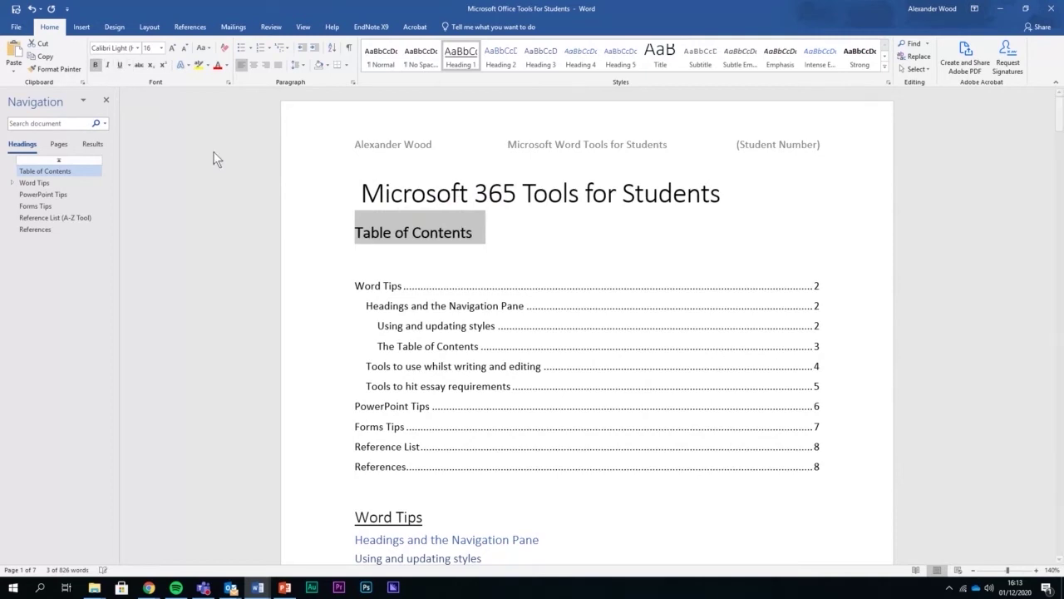
click(504, 238)
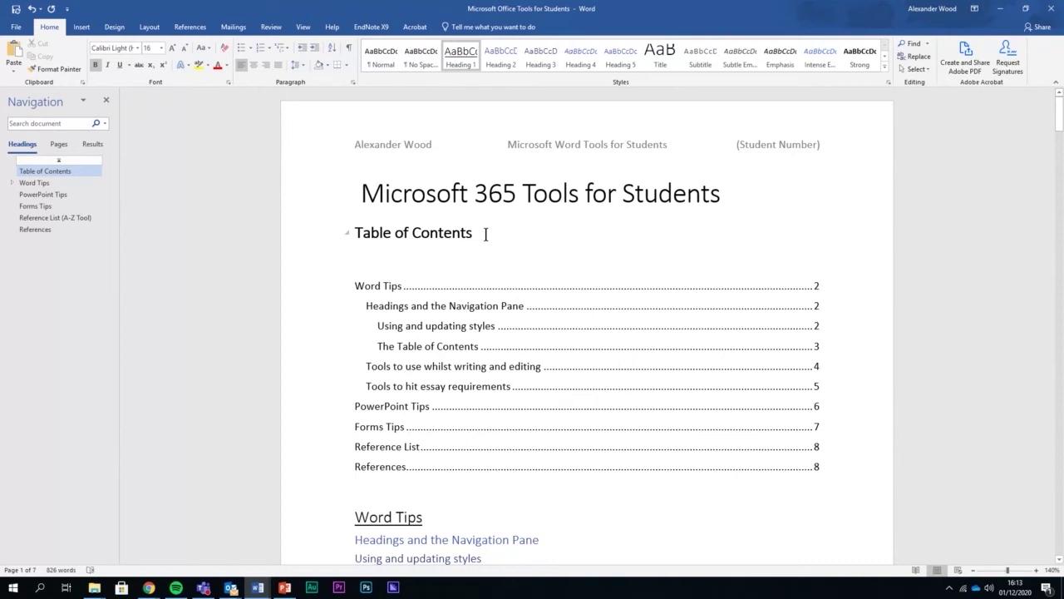
Update the Heading 1 style to match the formatting of the "Table of Contents" heading
drag(479, 236, 358, 237)
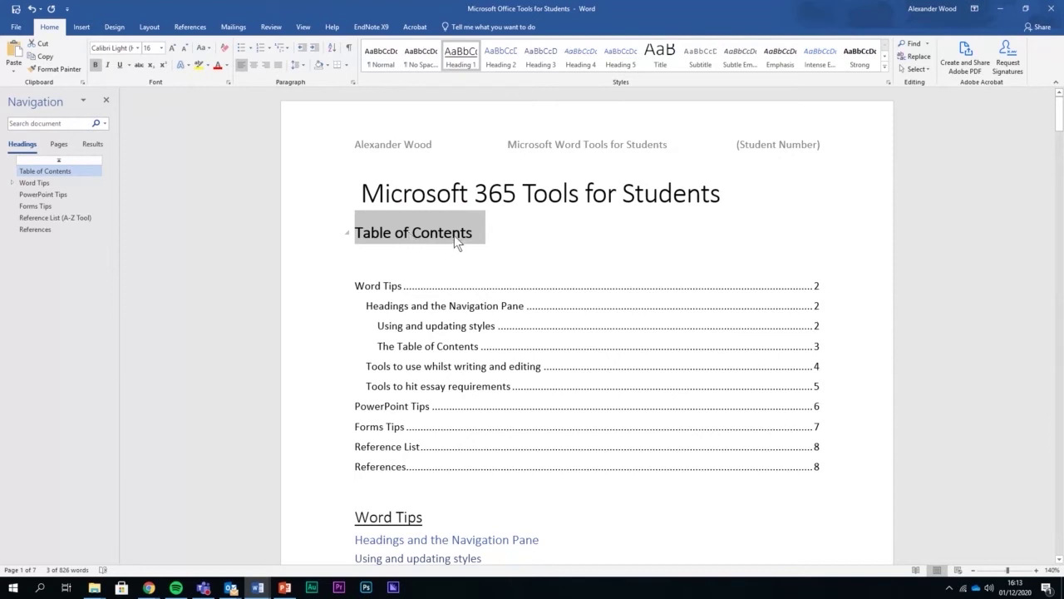
right_click(459, 63)
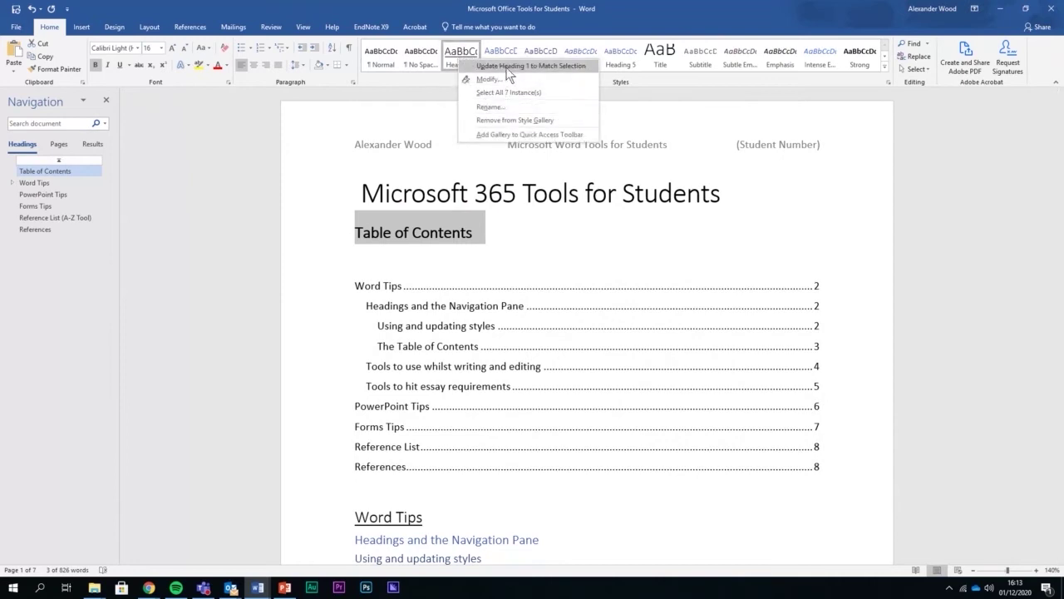
click(538, 66)
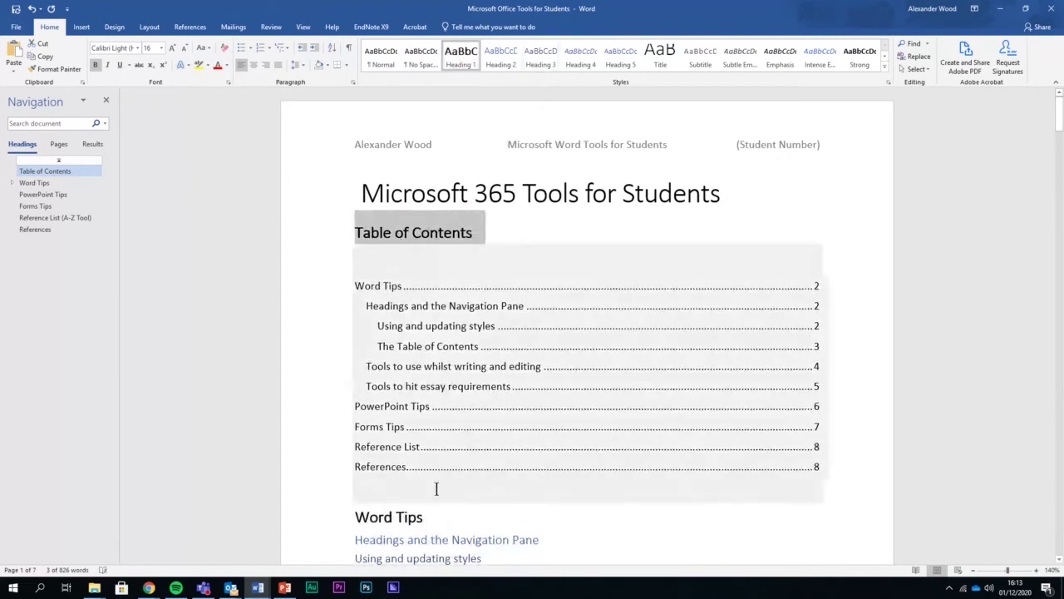
Compare the formatting of the Word Tips heading and its first subheading with the "Table of Contents" heading
click(436, 516)
scroll(438, 517, down, 2)
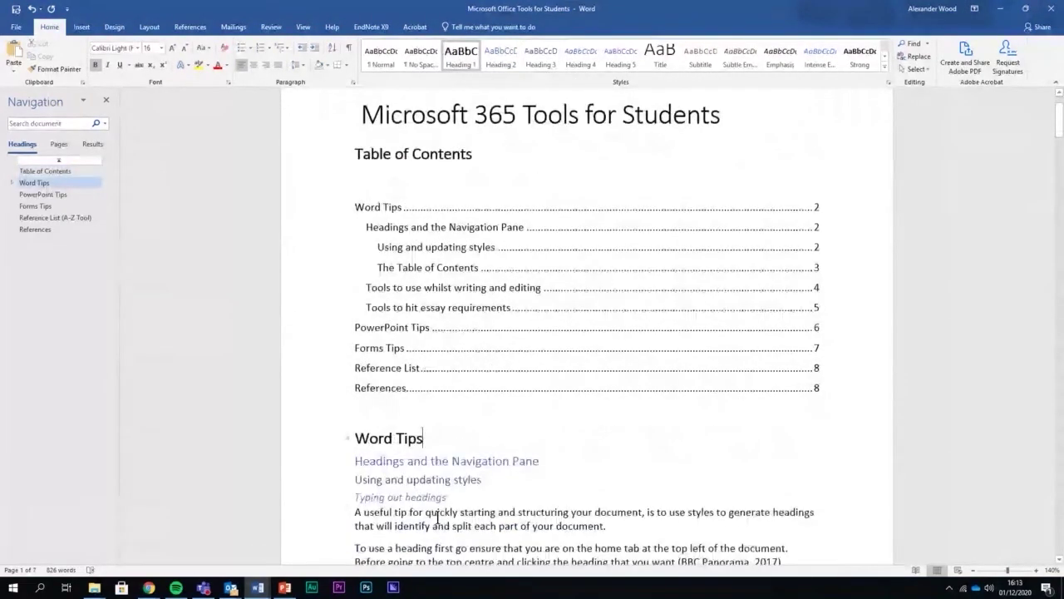
click(544, 432)
scroll(546, 429, up, 3)
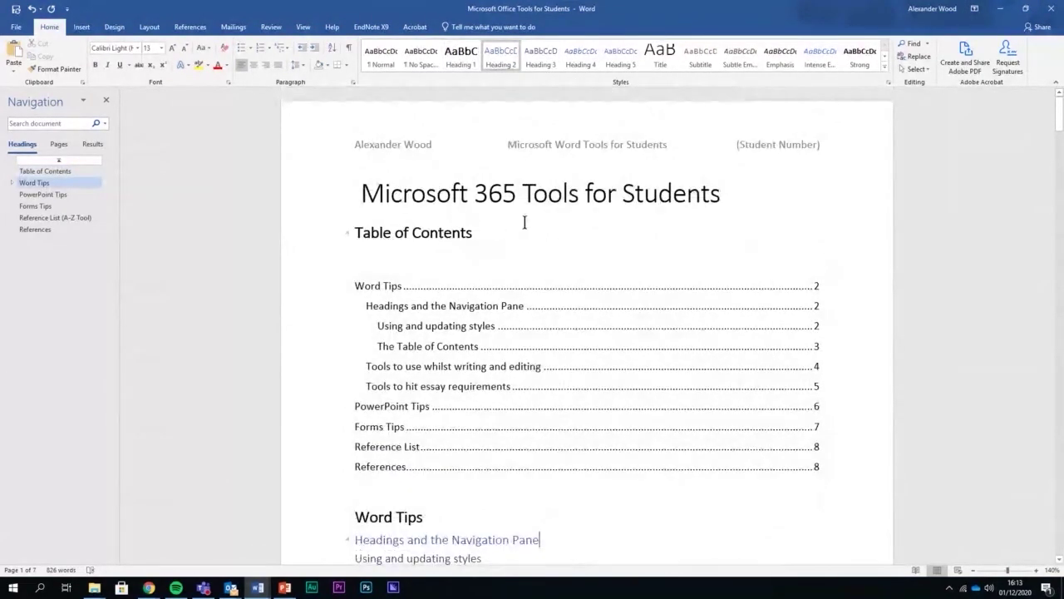
click(508, 233)
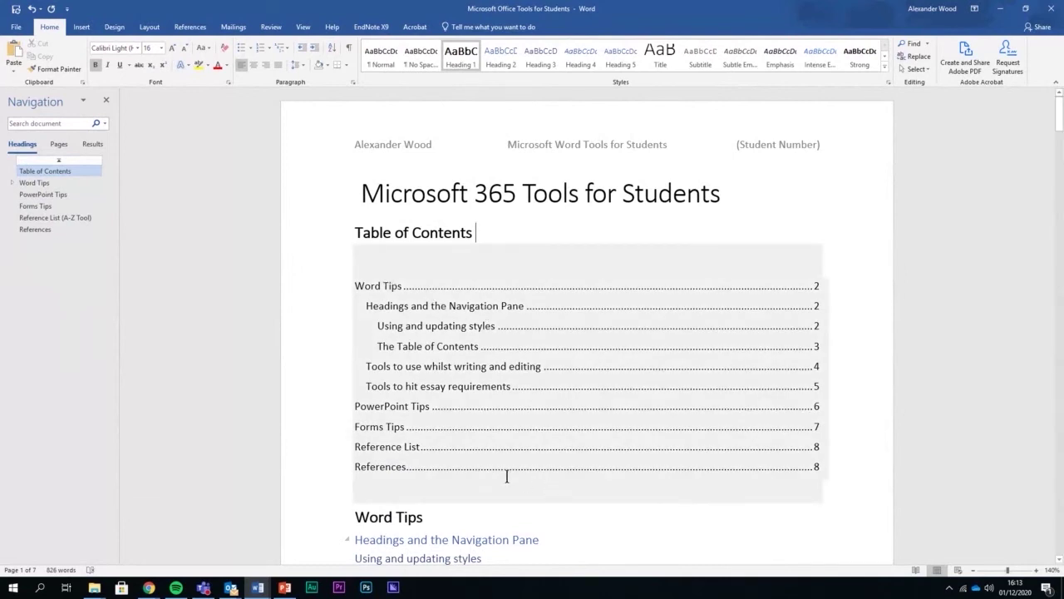
click(645, 518)
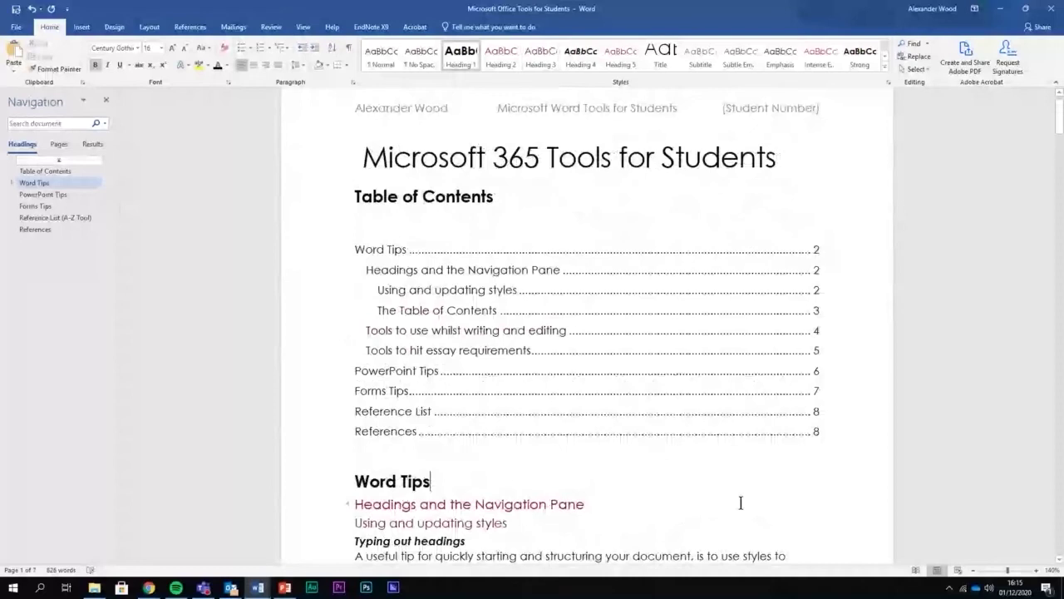
Insert an Automatic Table 1 table of contents between the title and Word Tips, and remove the extra blank line after it
click(703, 450)
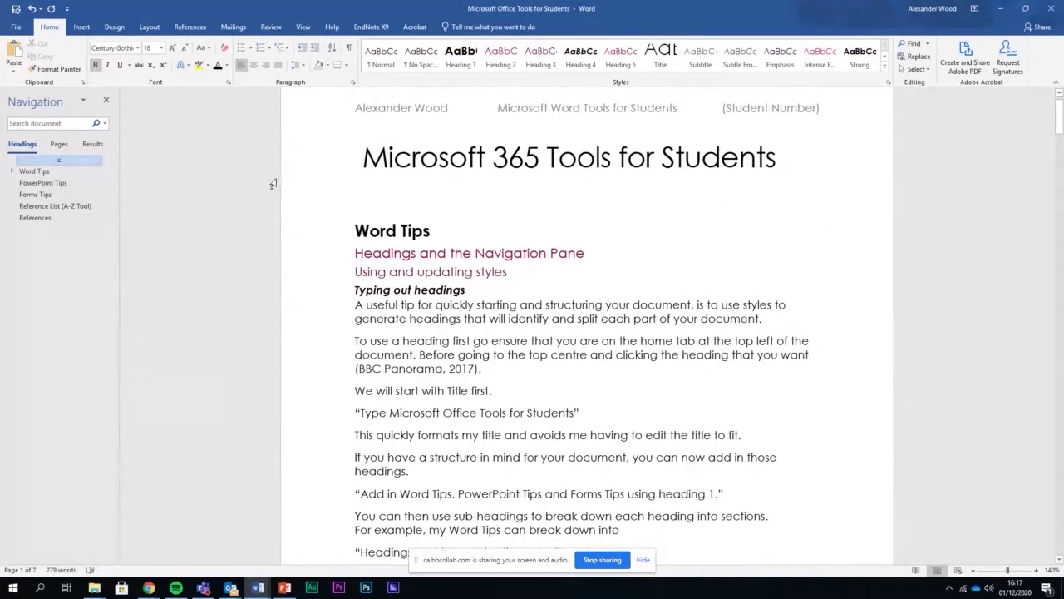
click(81, 28)
click(196, 29)
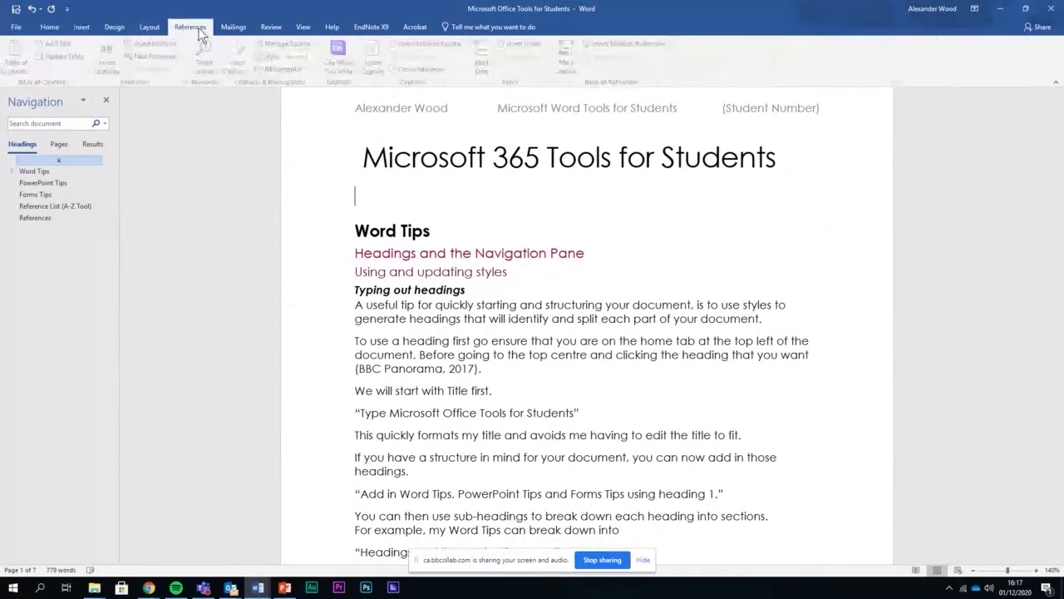
click(28, 70)
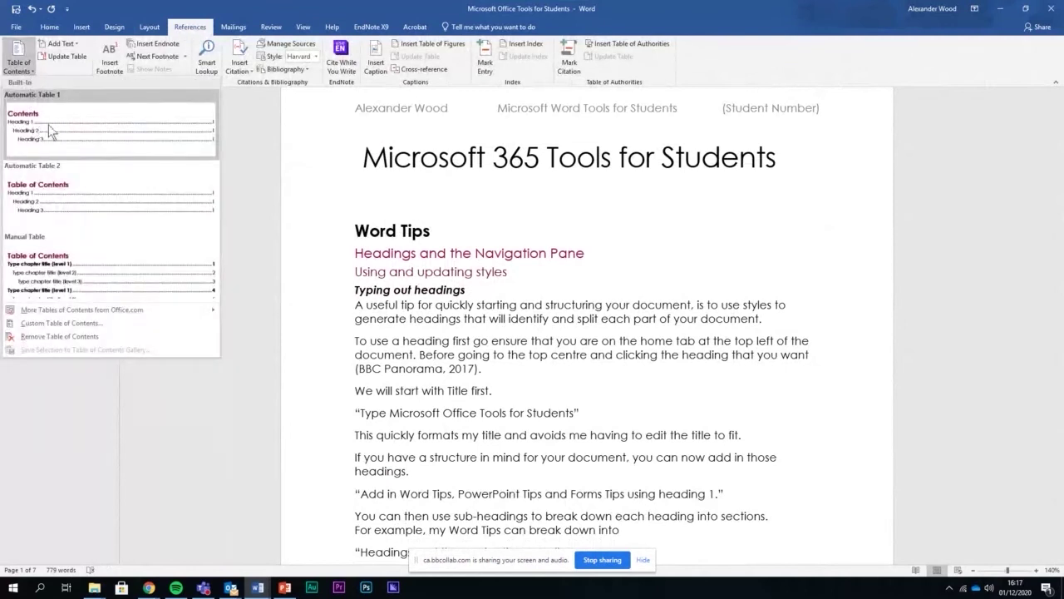
click(87, 122)
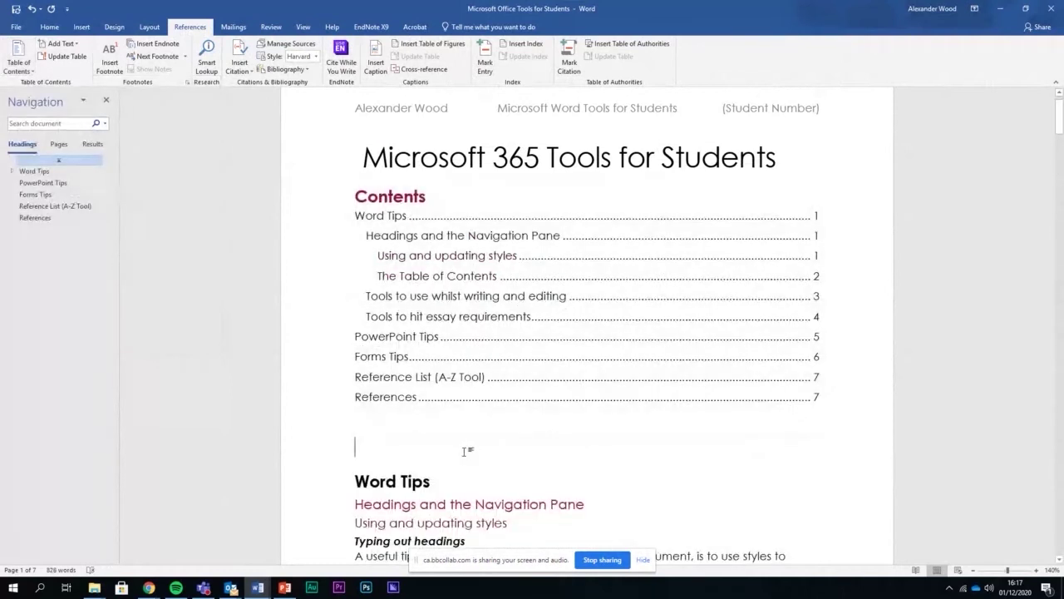
key(BackSpace)
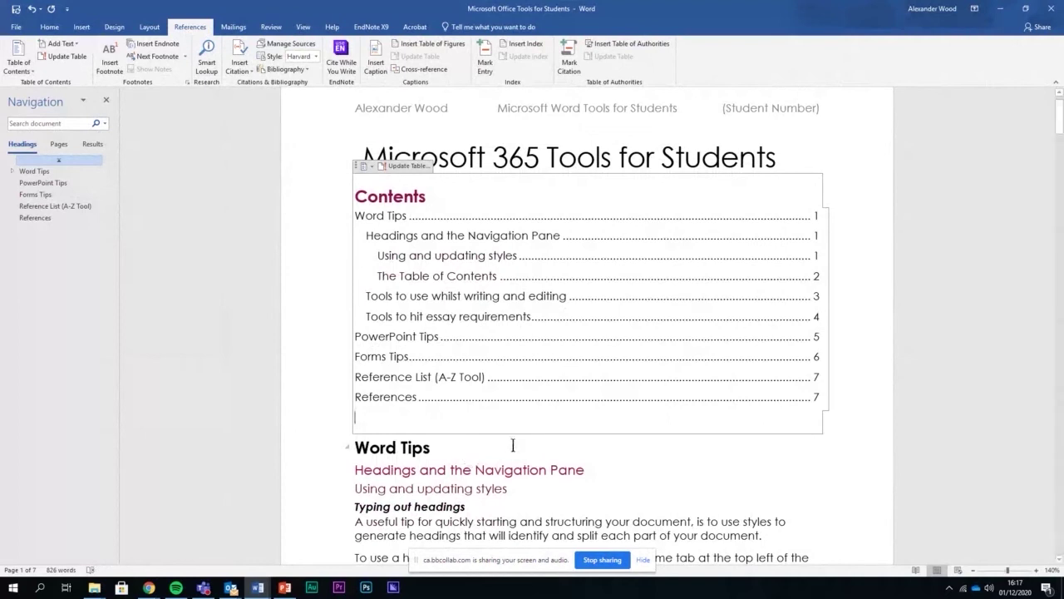
Preview several theme font sets on the document and set the theme fonts to Arial
click(55, 27)
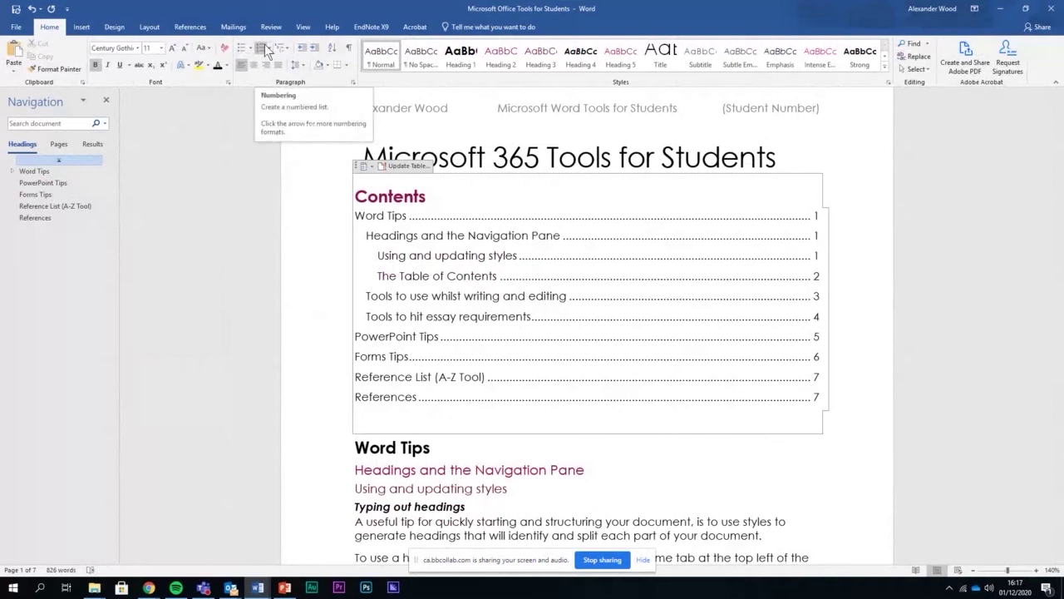
click(108, 27)
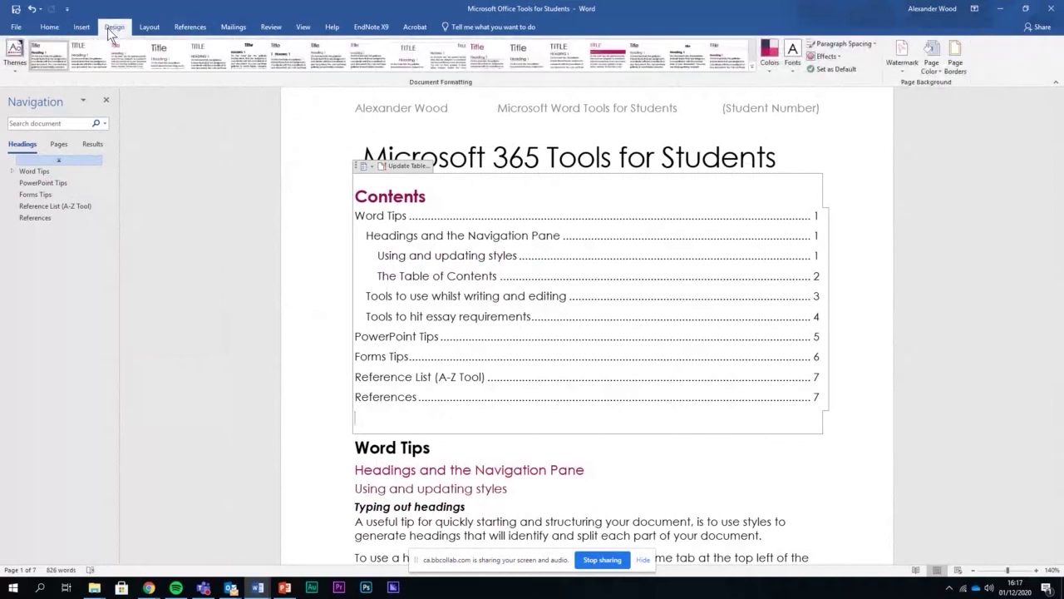
click(794, 67)
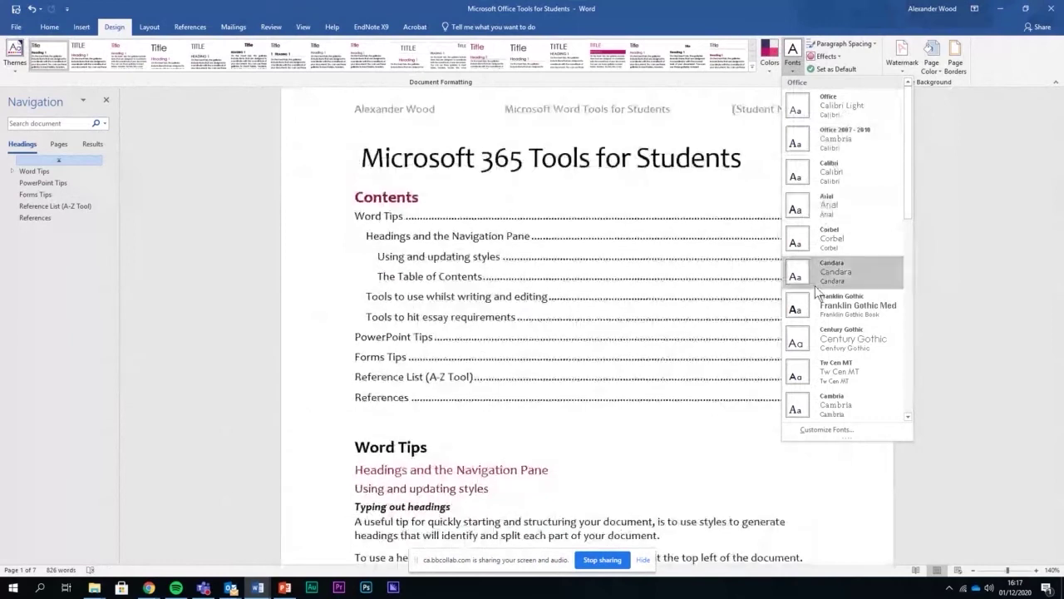
scroll(826, 195, down, 1)
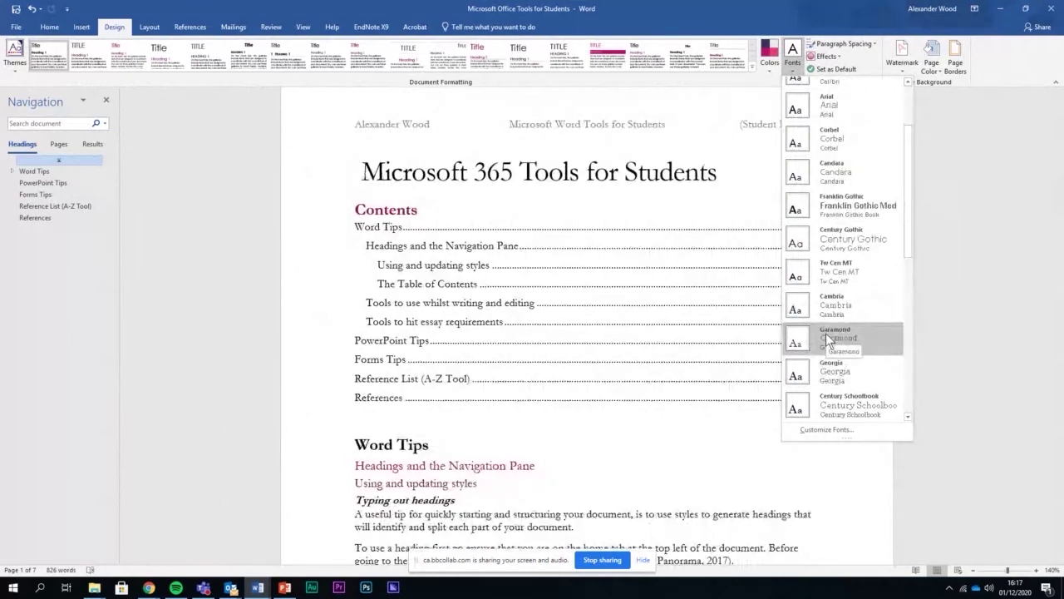
scroll(822, 306, up, 1)
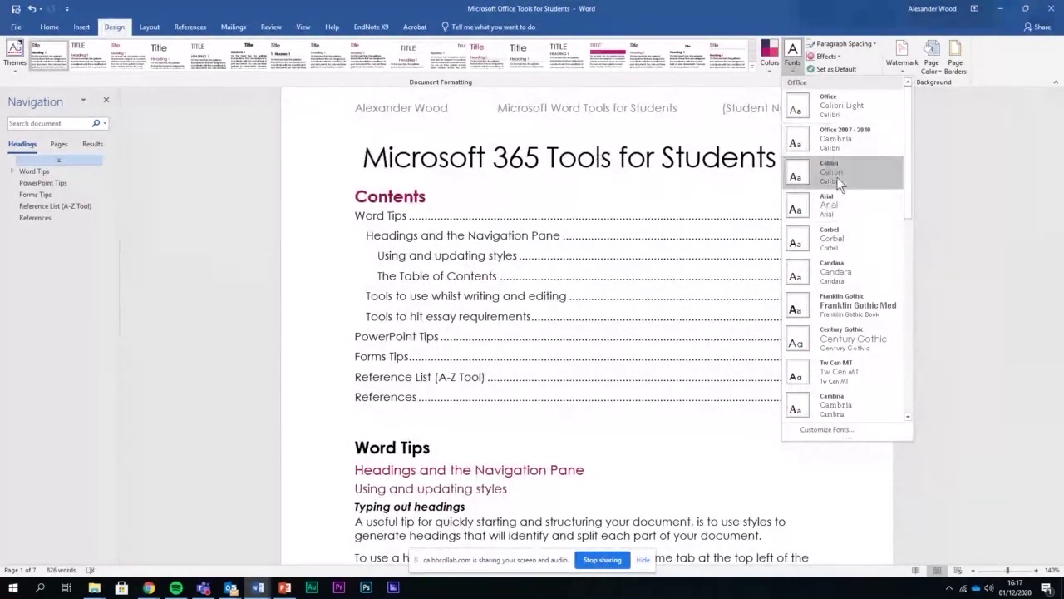
click(836, 204)
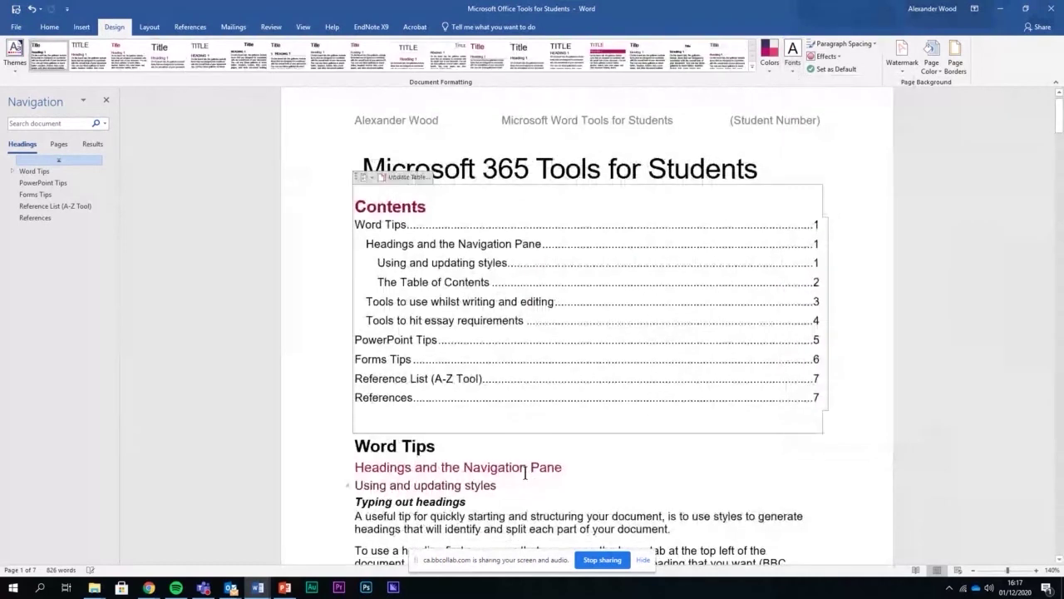
click(641, 444)
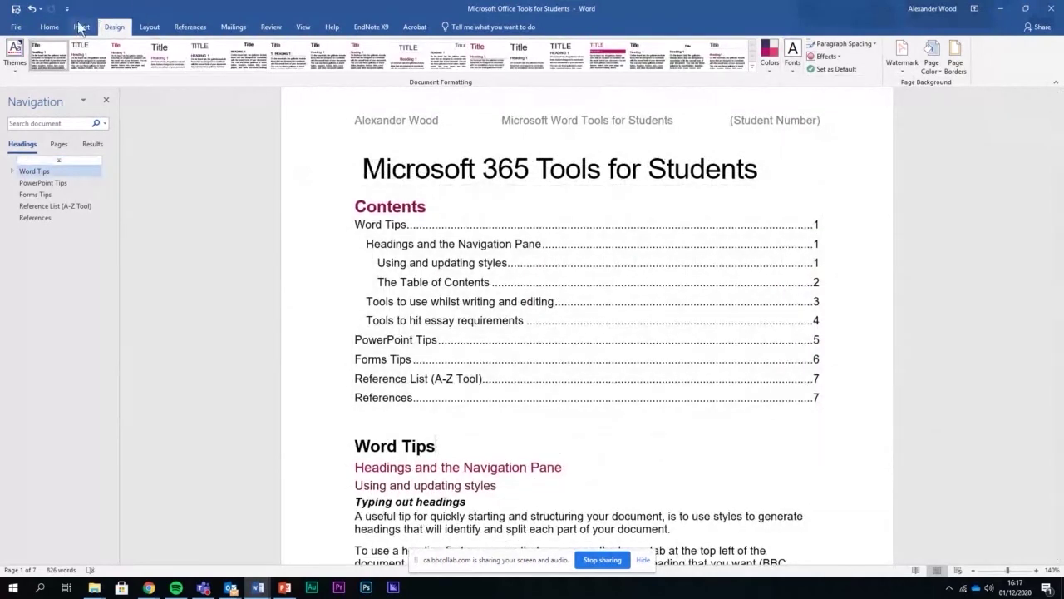